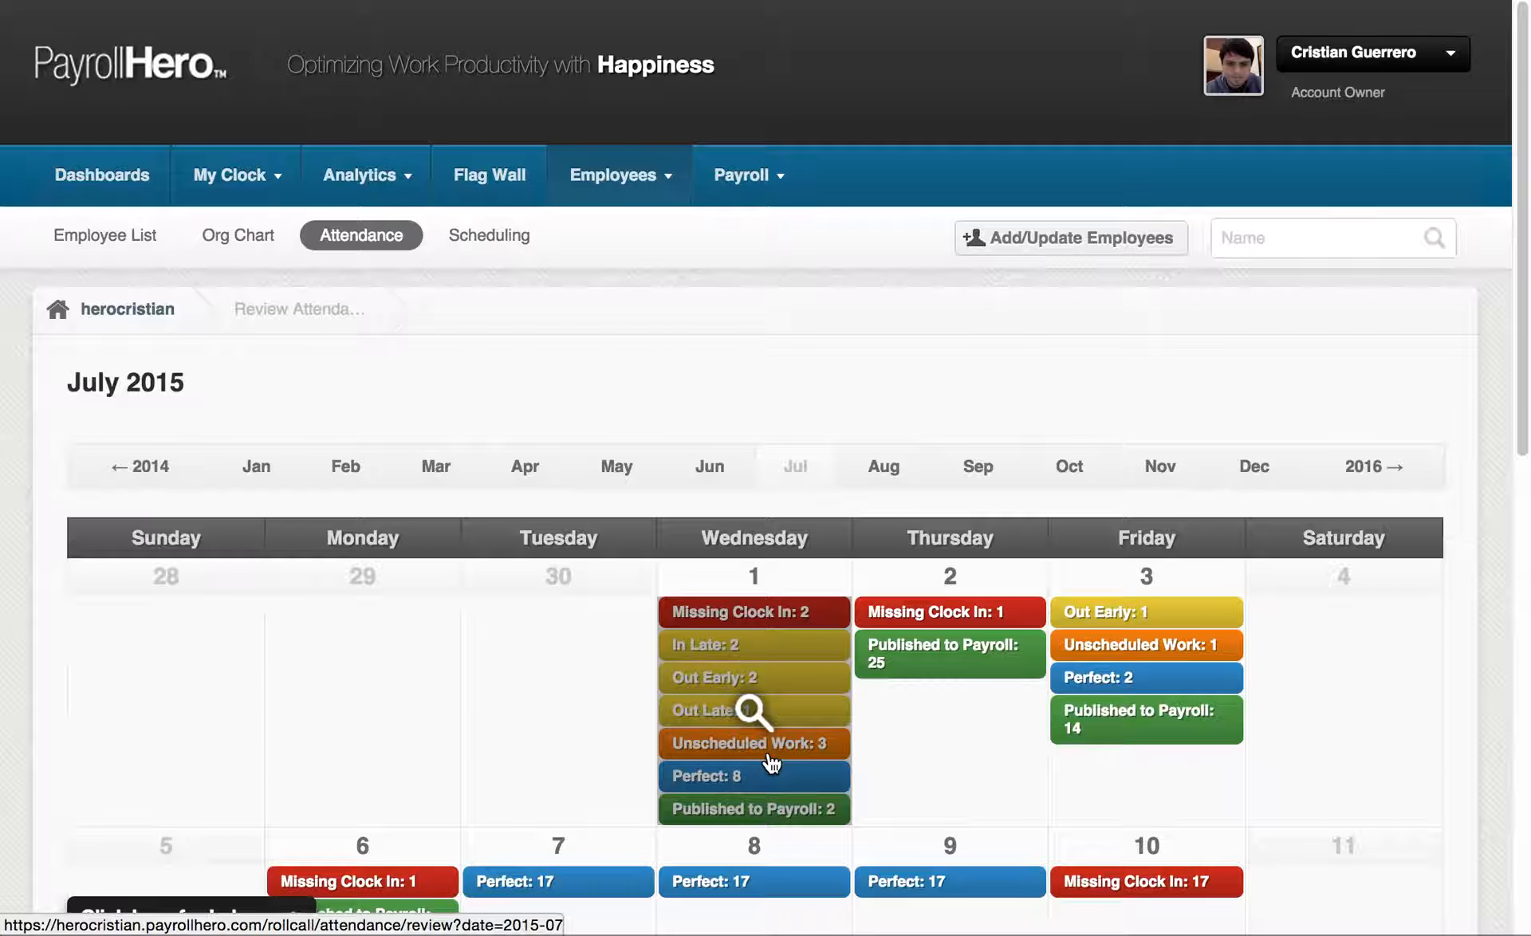
Open the attendance review for July 1, 2015 and go to the Unscheduled Work section
click(769, 761)
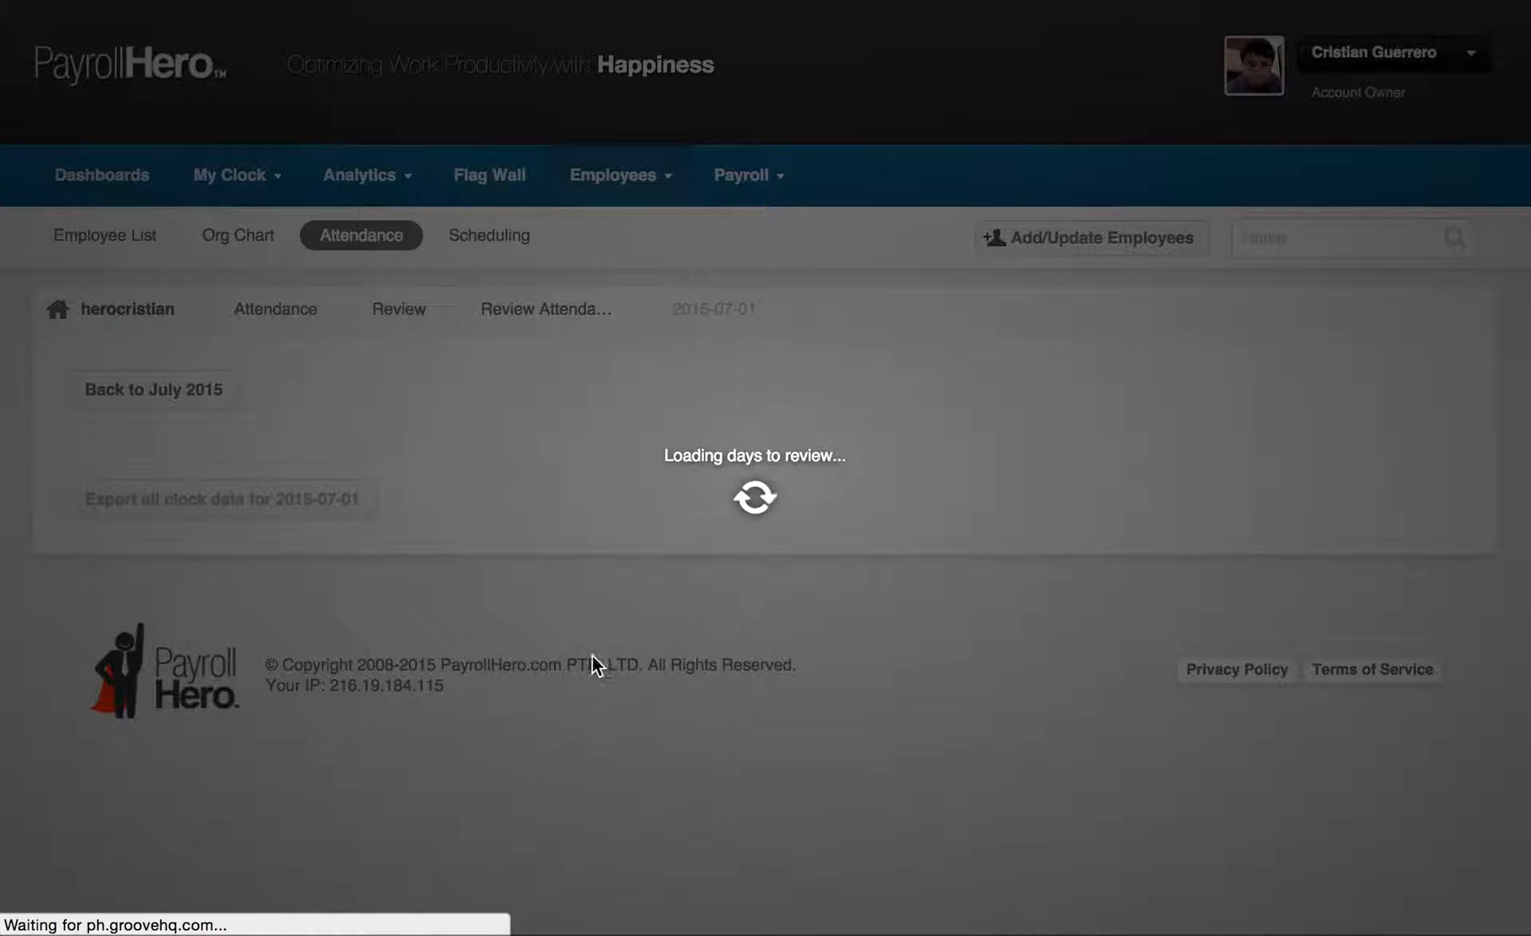
scroll(424, 511, down, 8)
scroll(415, 517, down, 3)
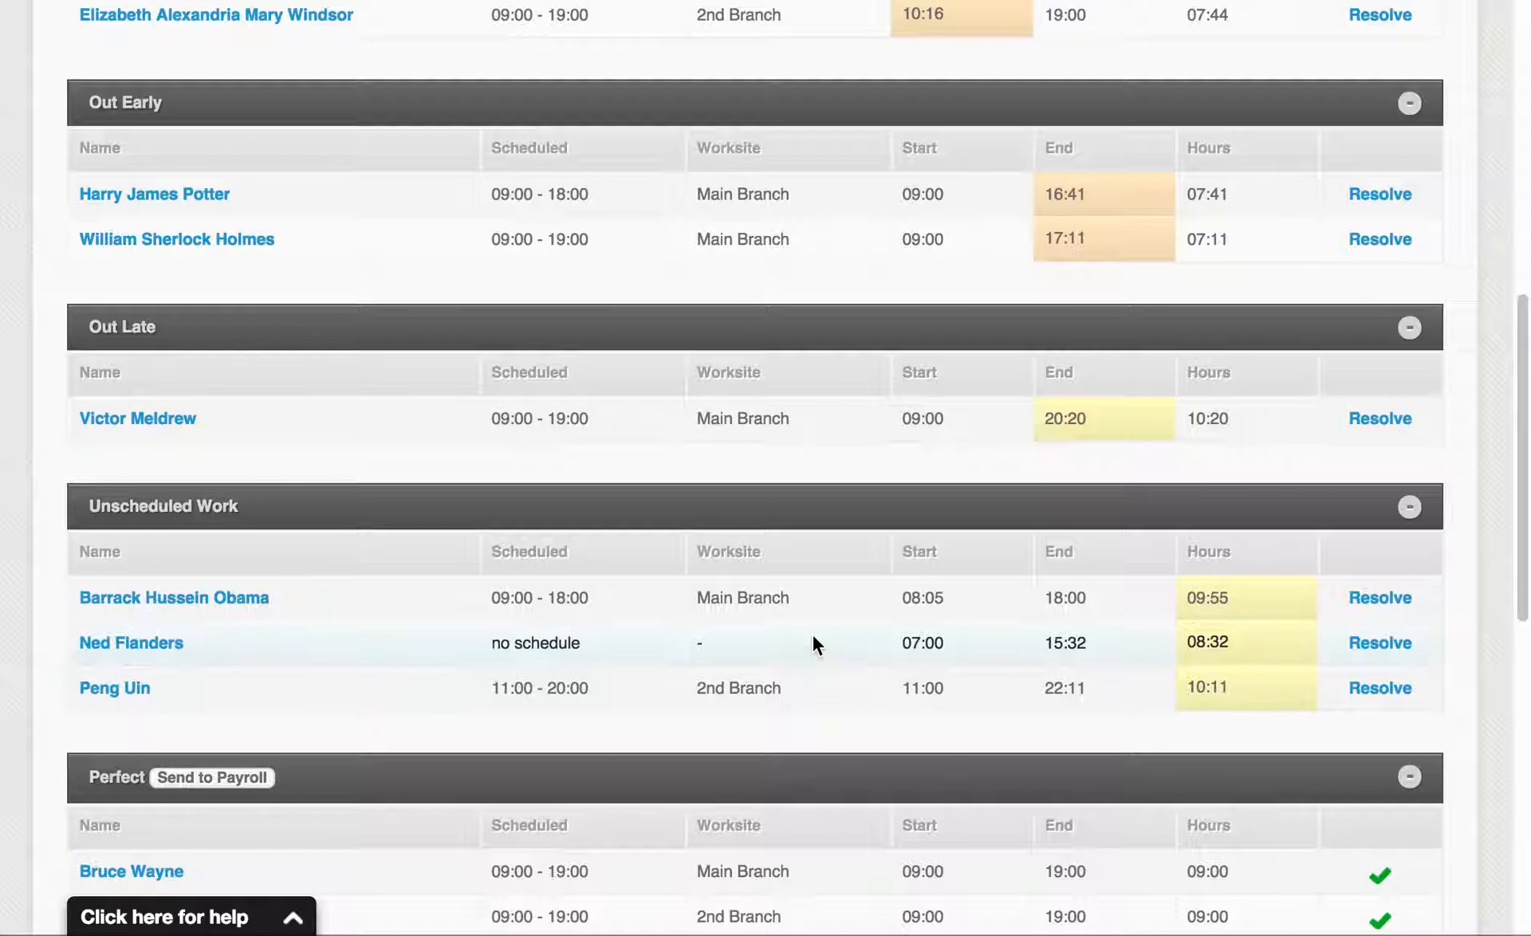
scroll(956, 614, down, 1)
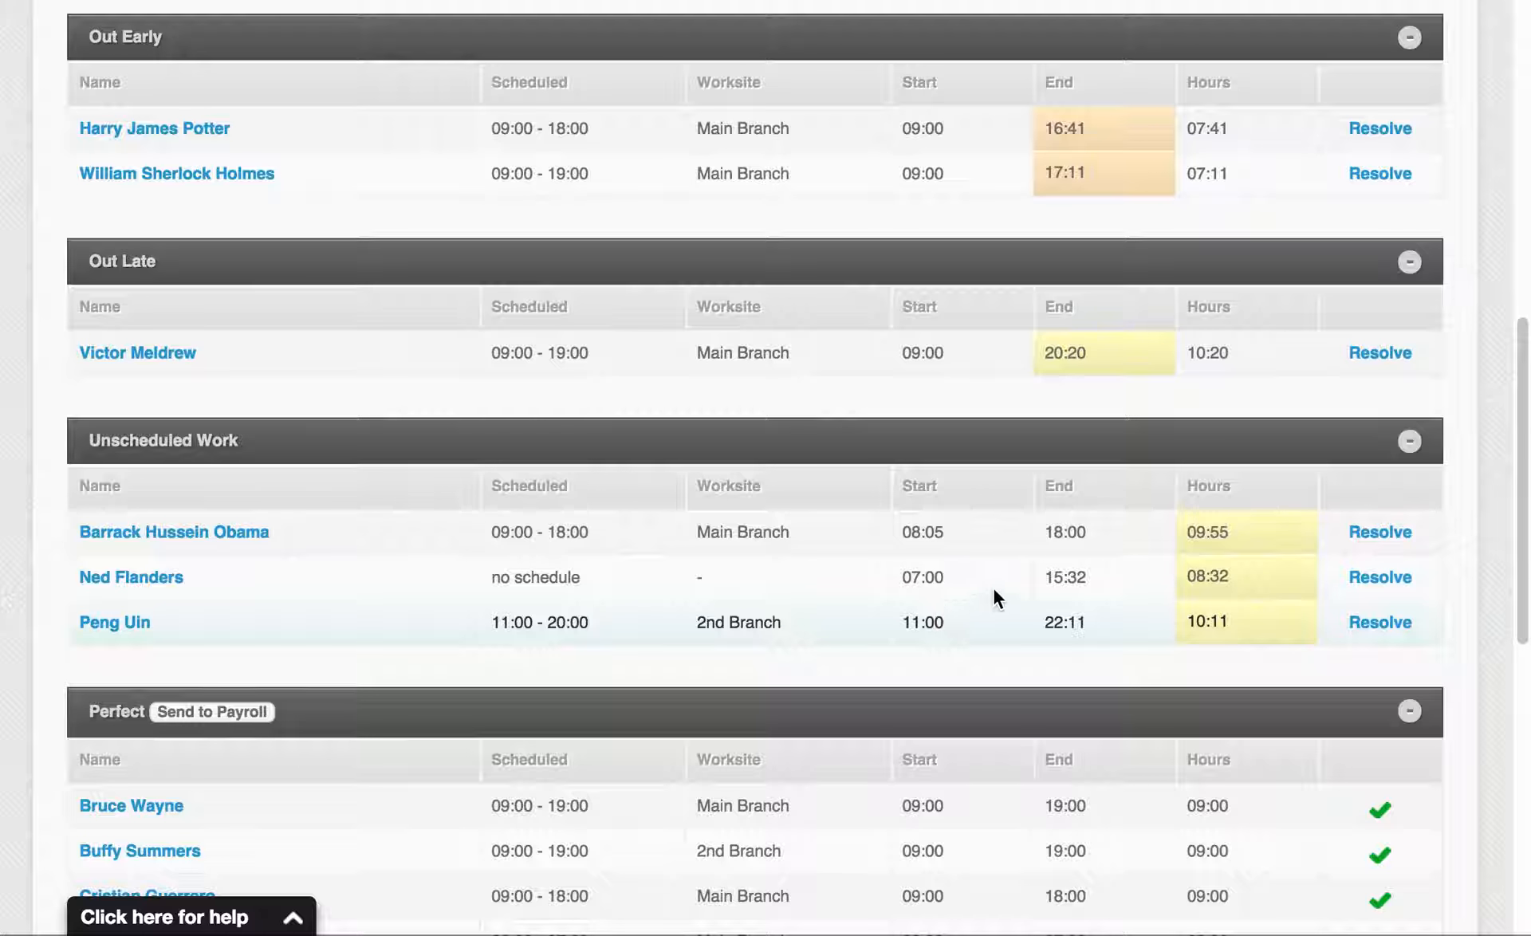
Start resolving the Main Branch employee's unscheduled work, choosing to submit it as is with the reason "Approved, he was asked to work."
click(1382, 533)
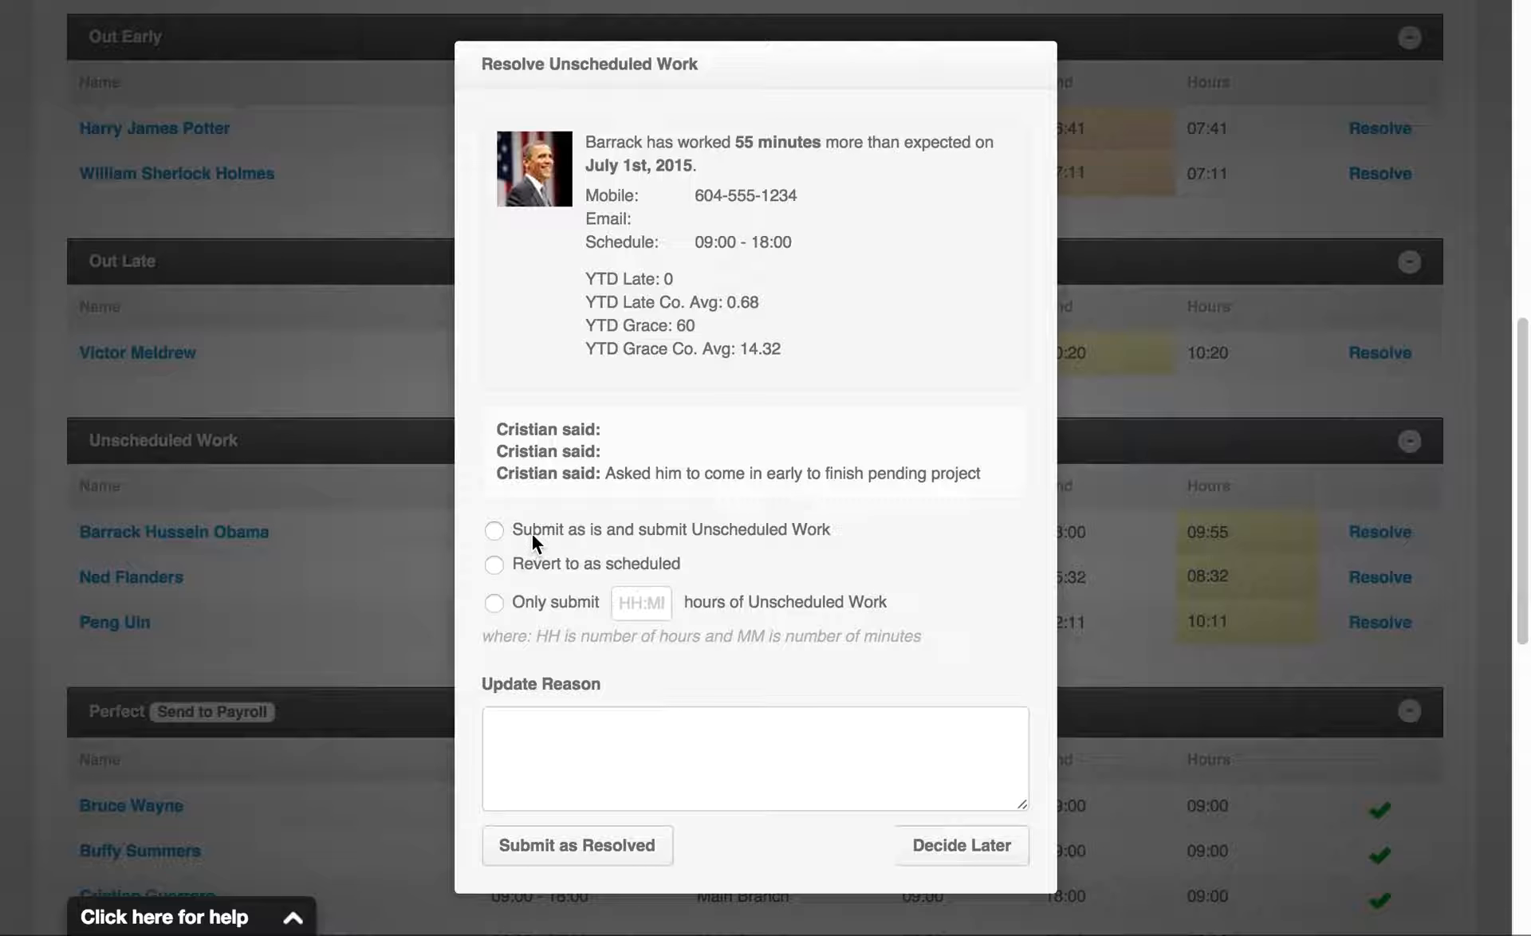
click(553, 538)
click(648, 757)
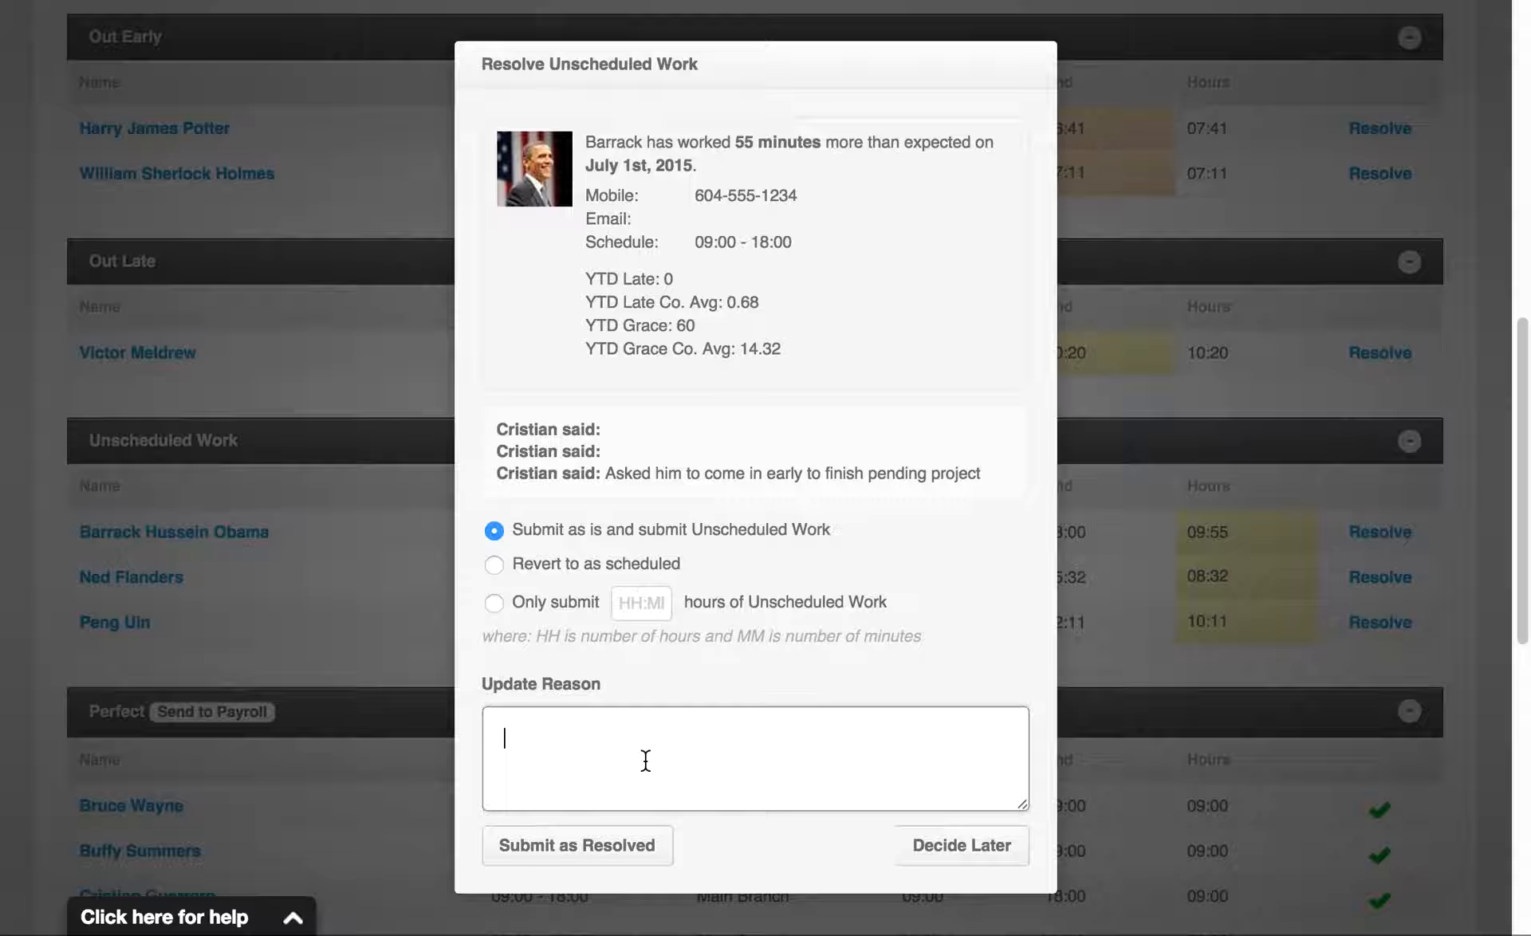
text(Approved, he was asked)
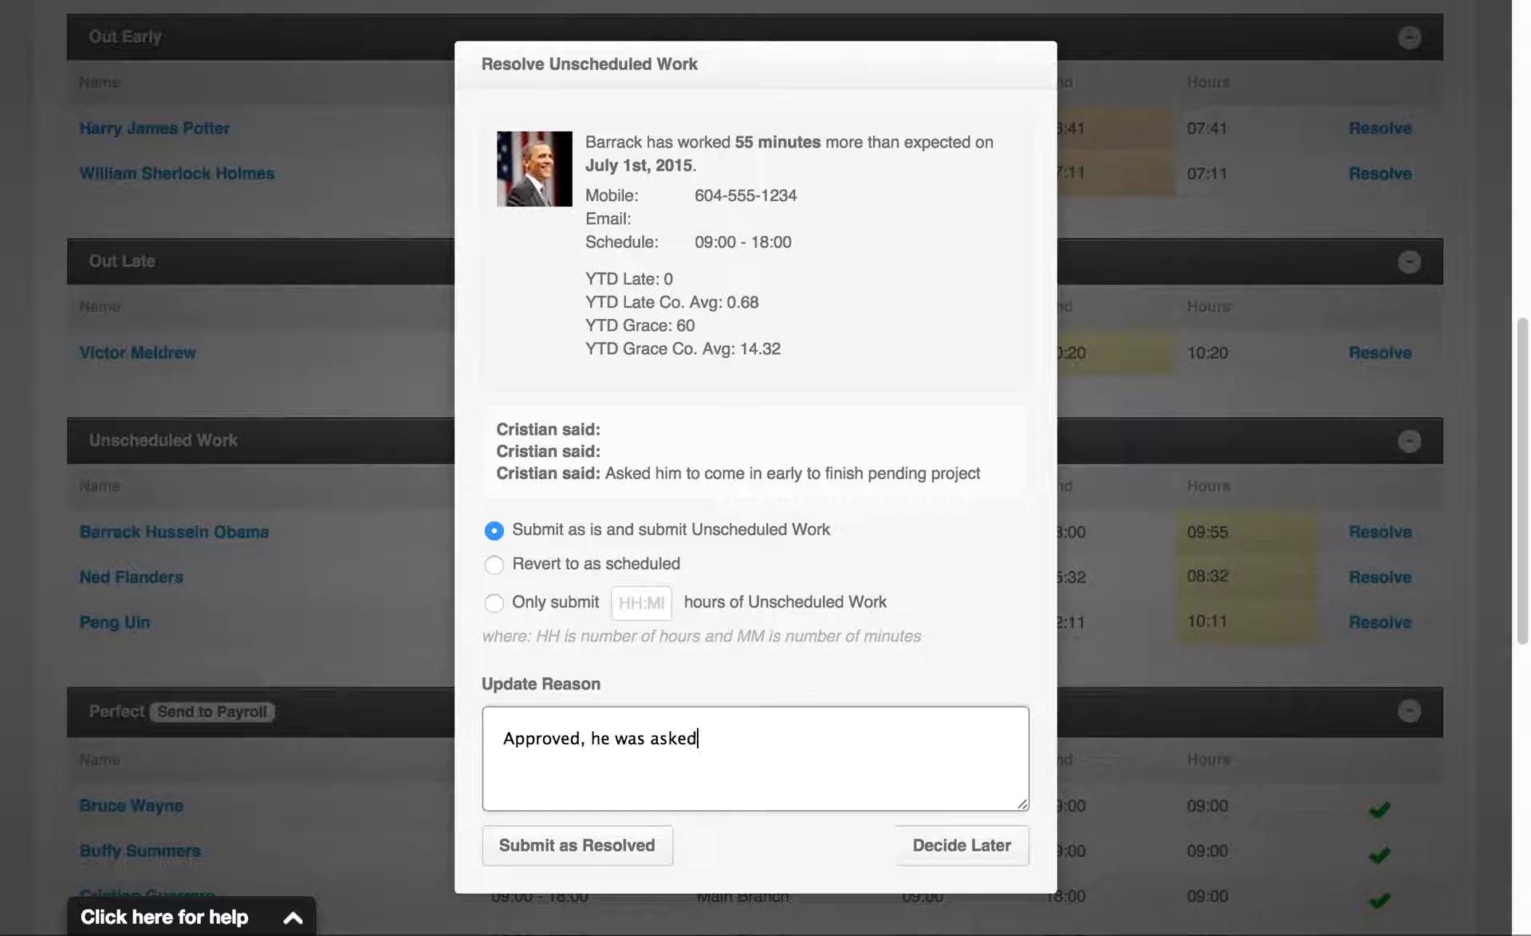
text( to work.)
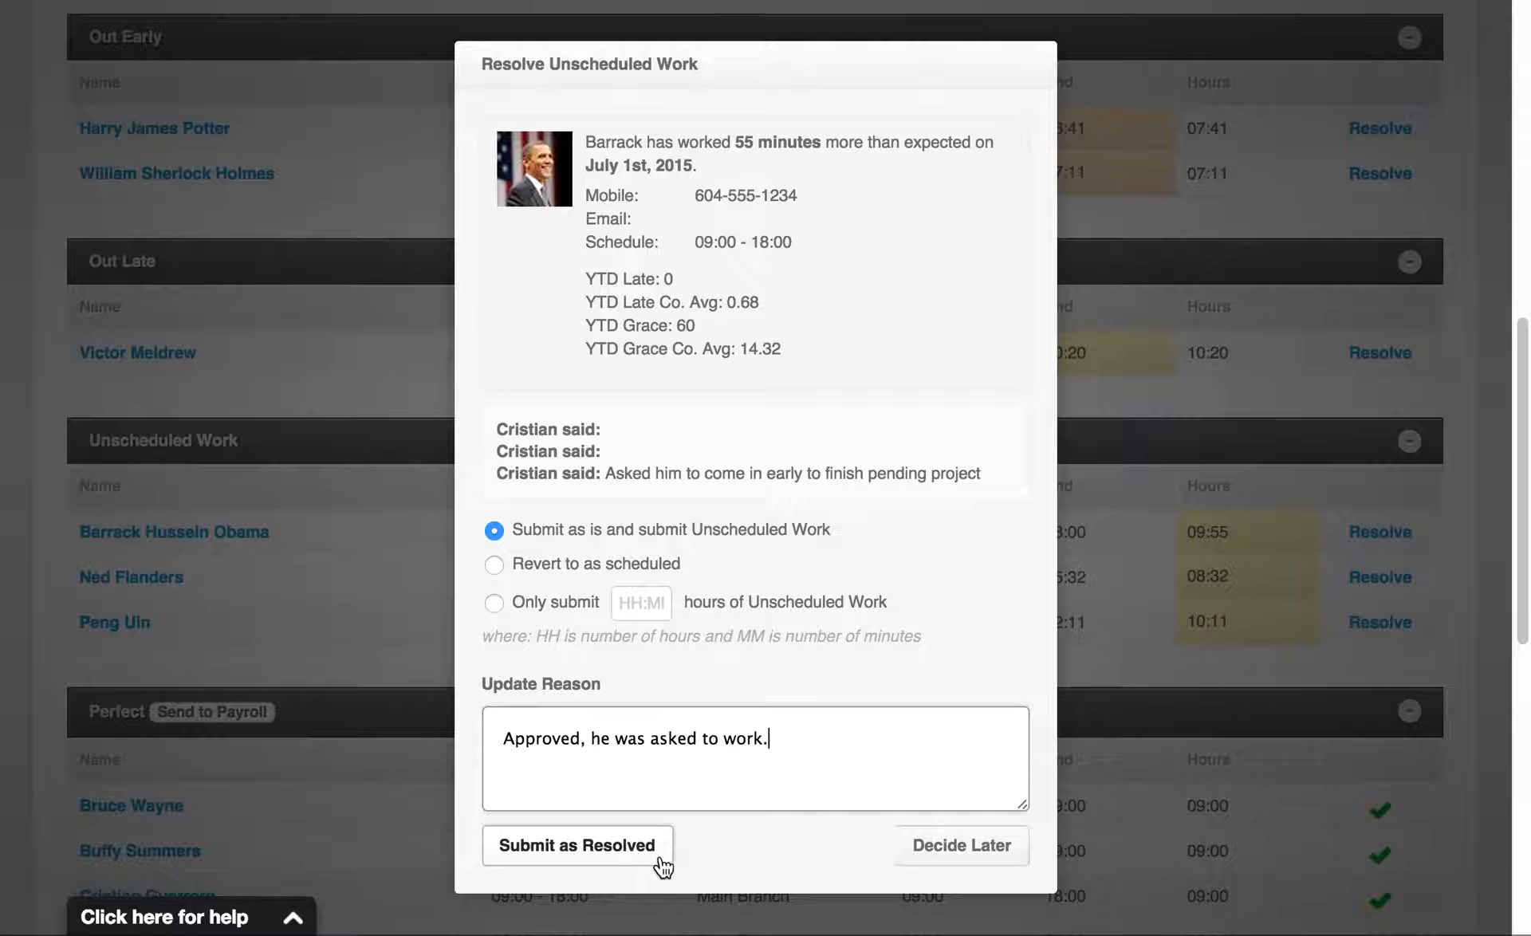
Switch the resolution to Revert to as scheduled and change the reason to "Not approved, he was not asked to work overtime."
click(548, 569)
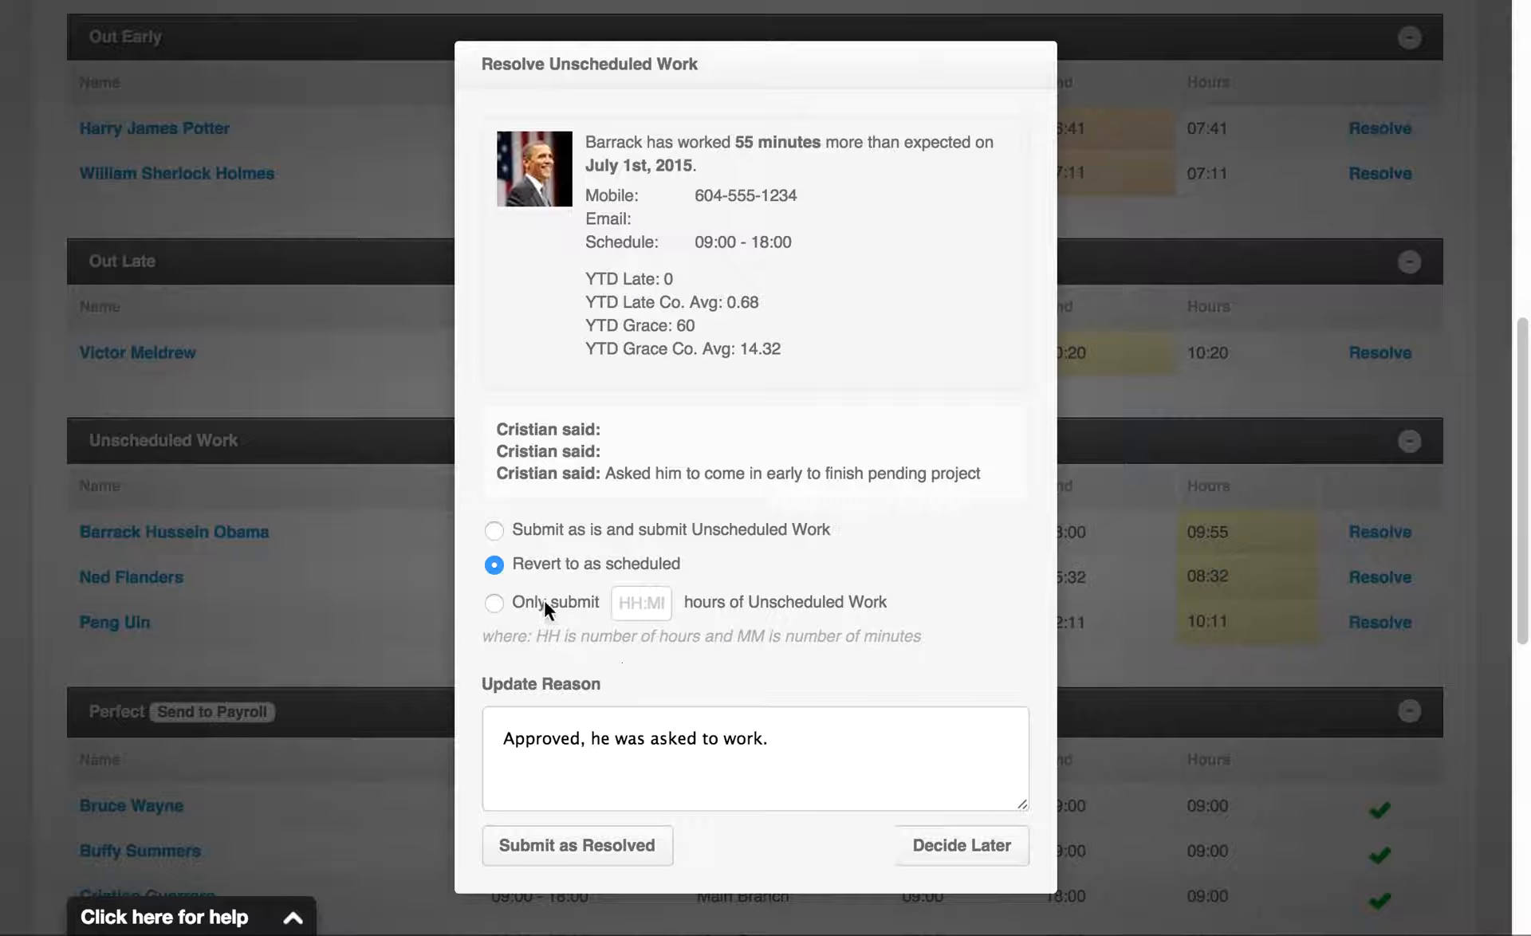
double_click(521, 740)
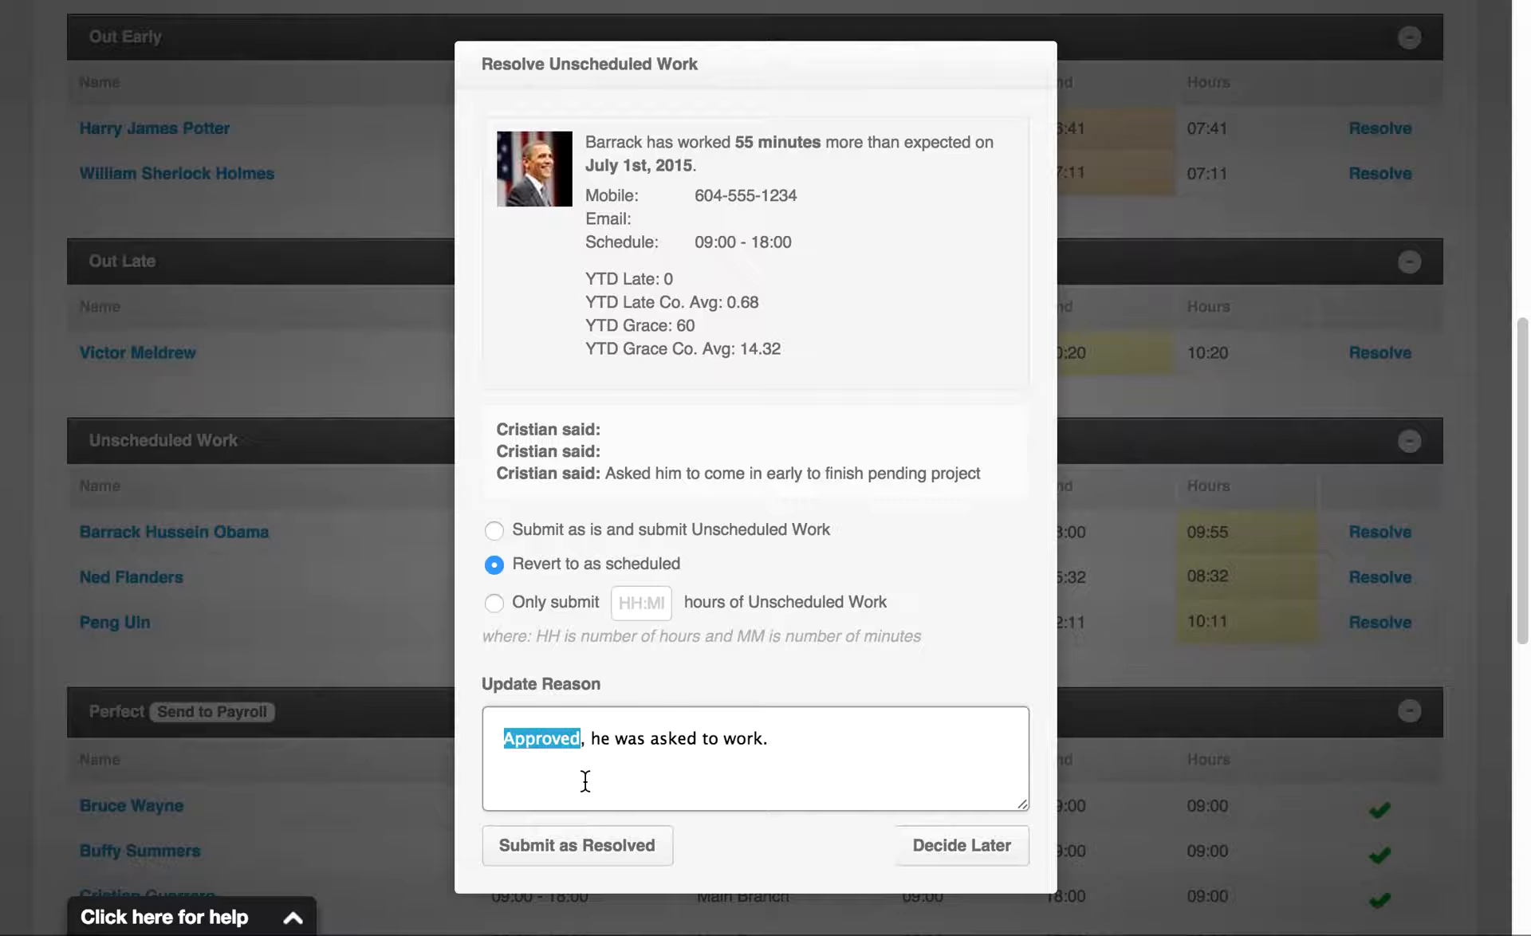
text(Not approved)
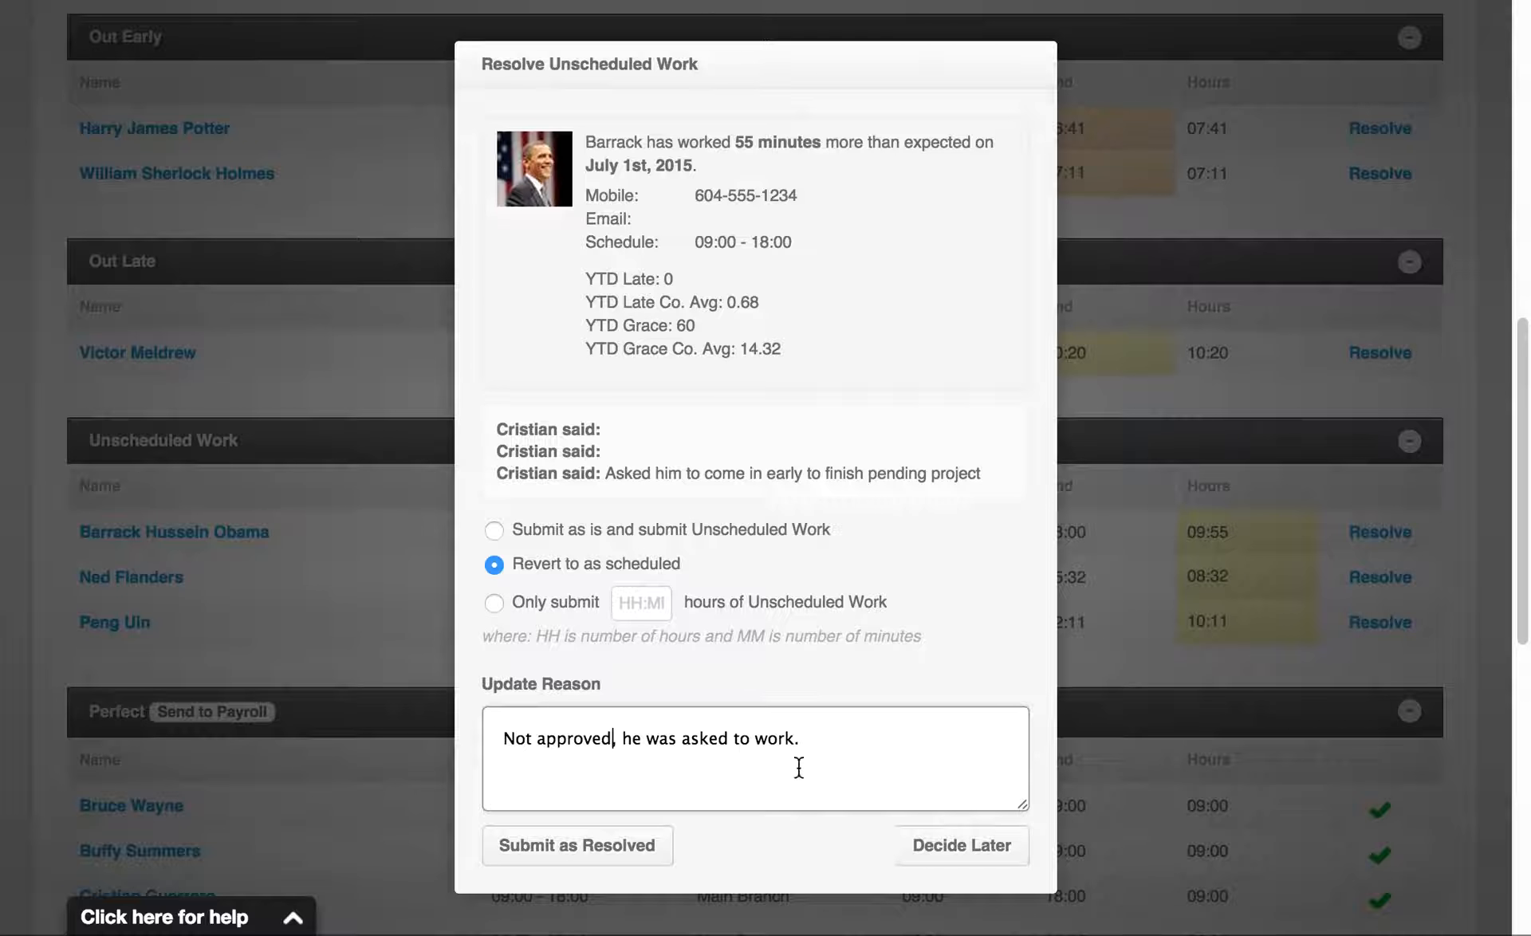
double_click(712, 739)
text(not asked)
click(839, 742)
key(BackSpace)
text(overtime.)
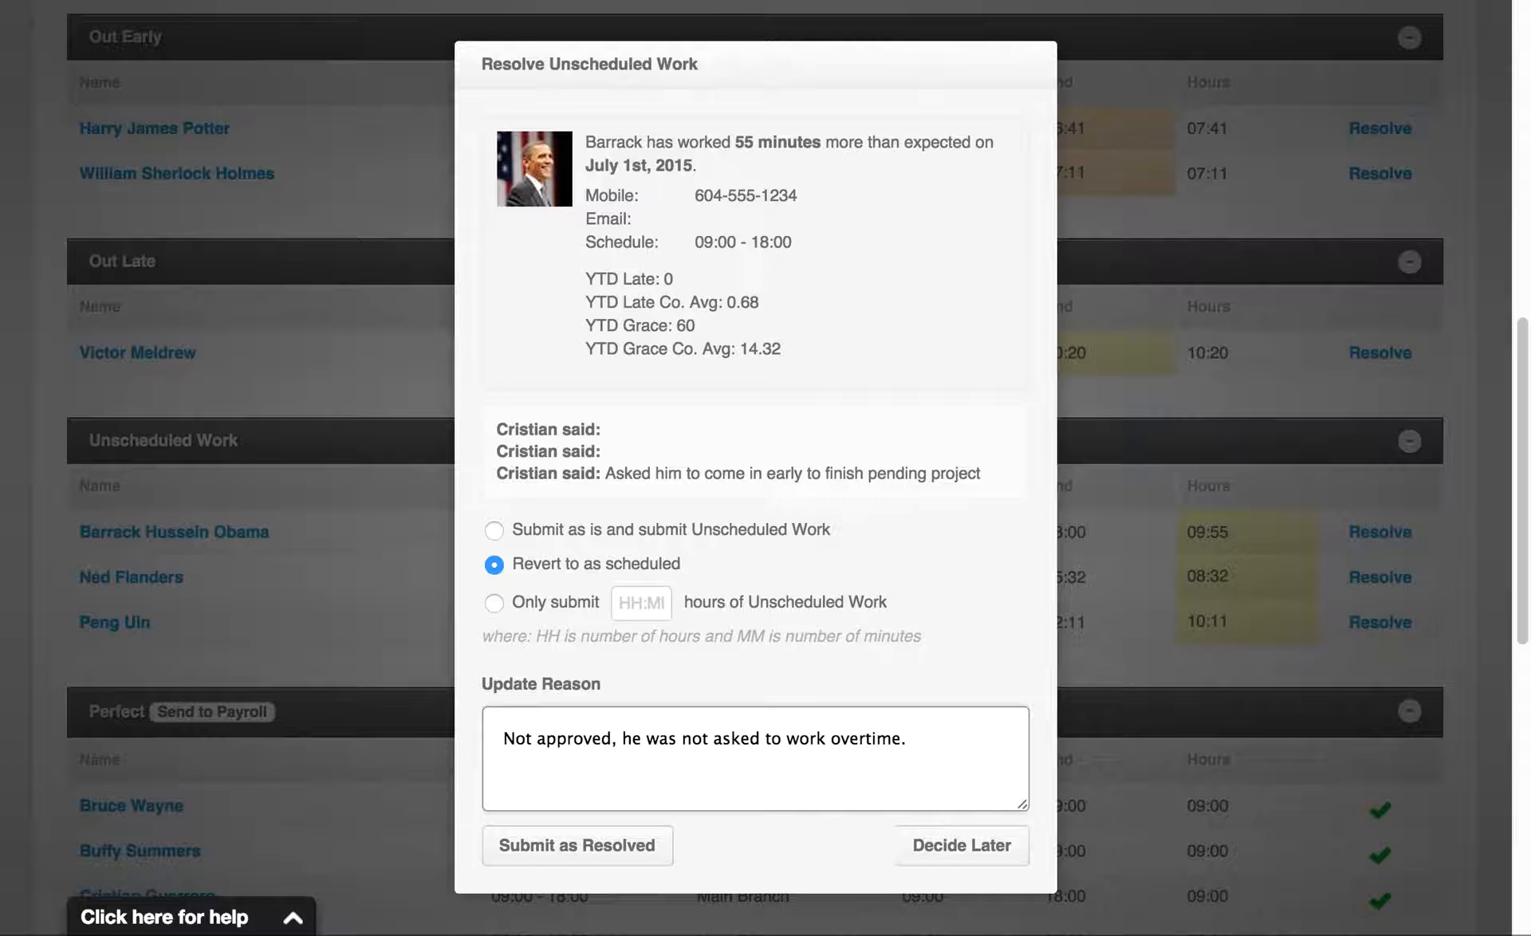
Select submitting only part of the unscheduled hours, replace the reason with "Only 30 minutes were agreed on." and leave the entry to decide later
click(531, 606)
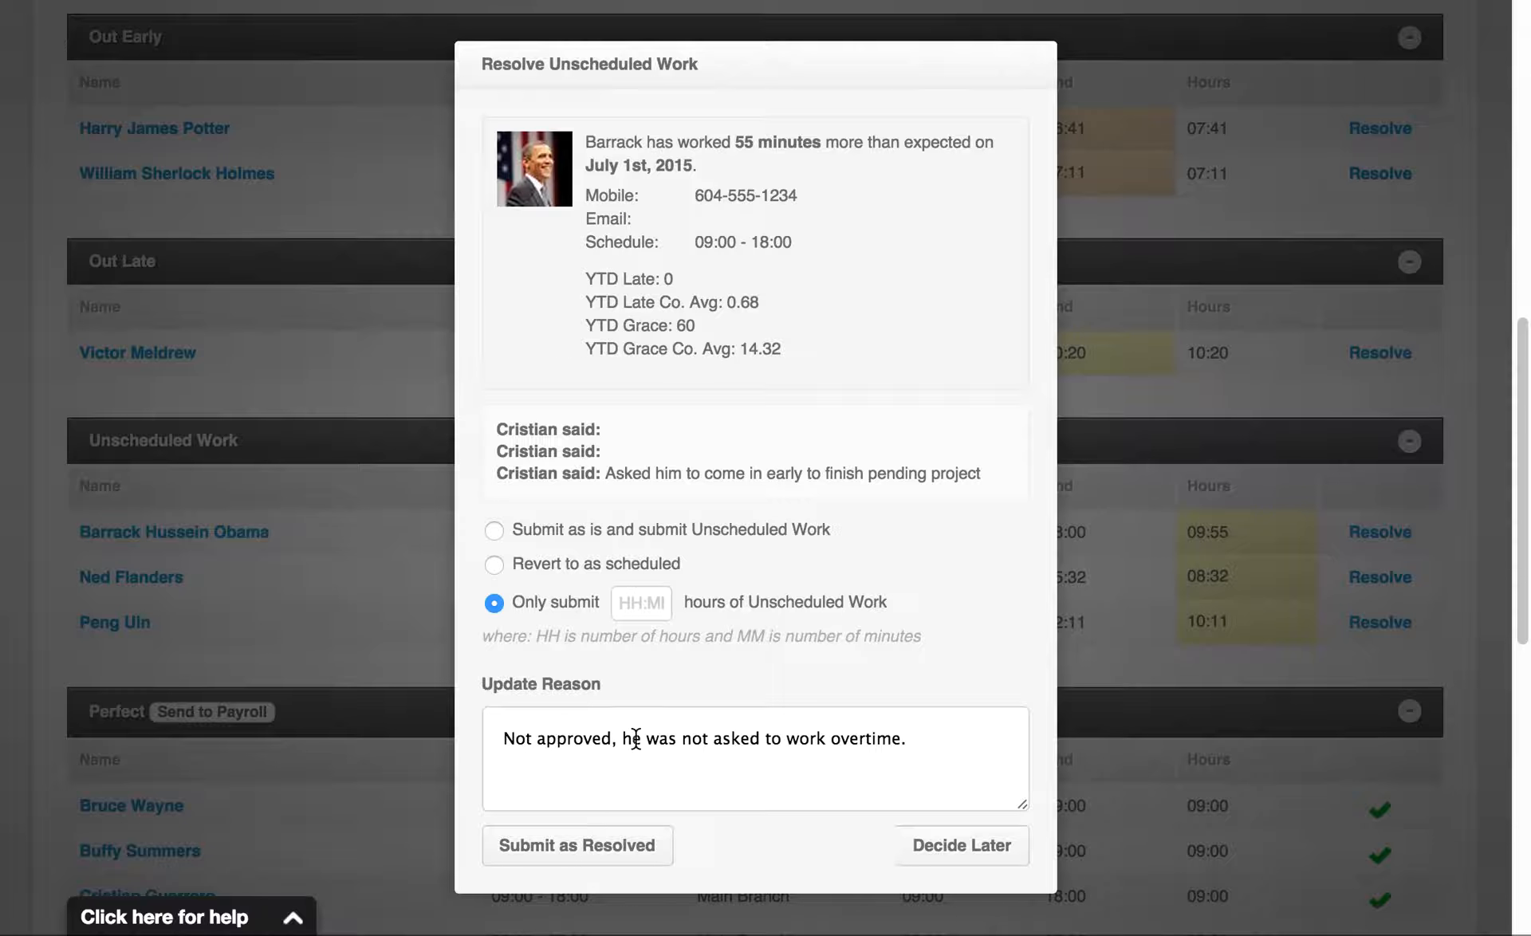
drag(505, 738, 971, 730)
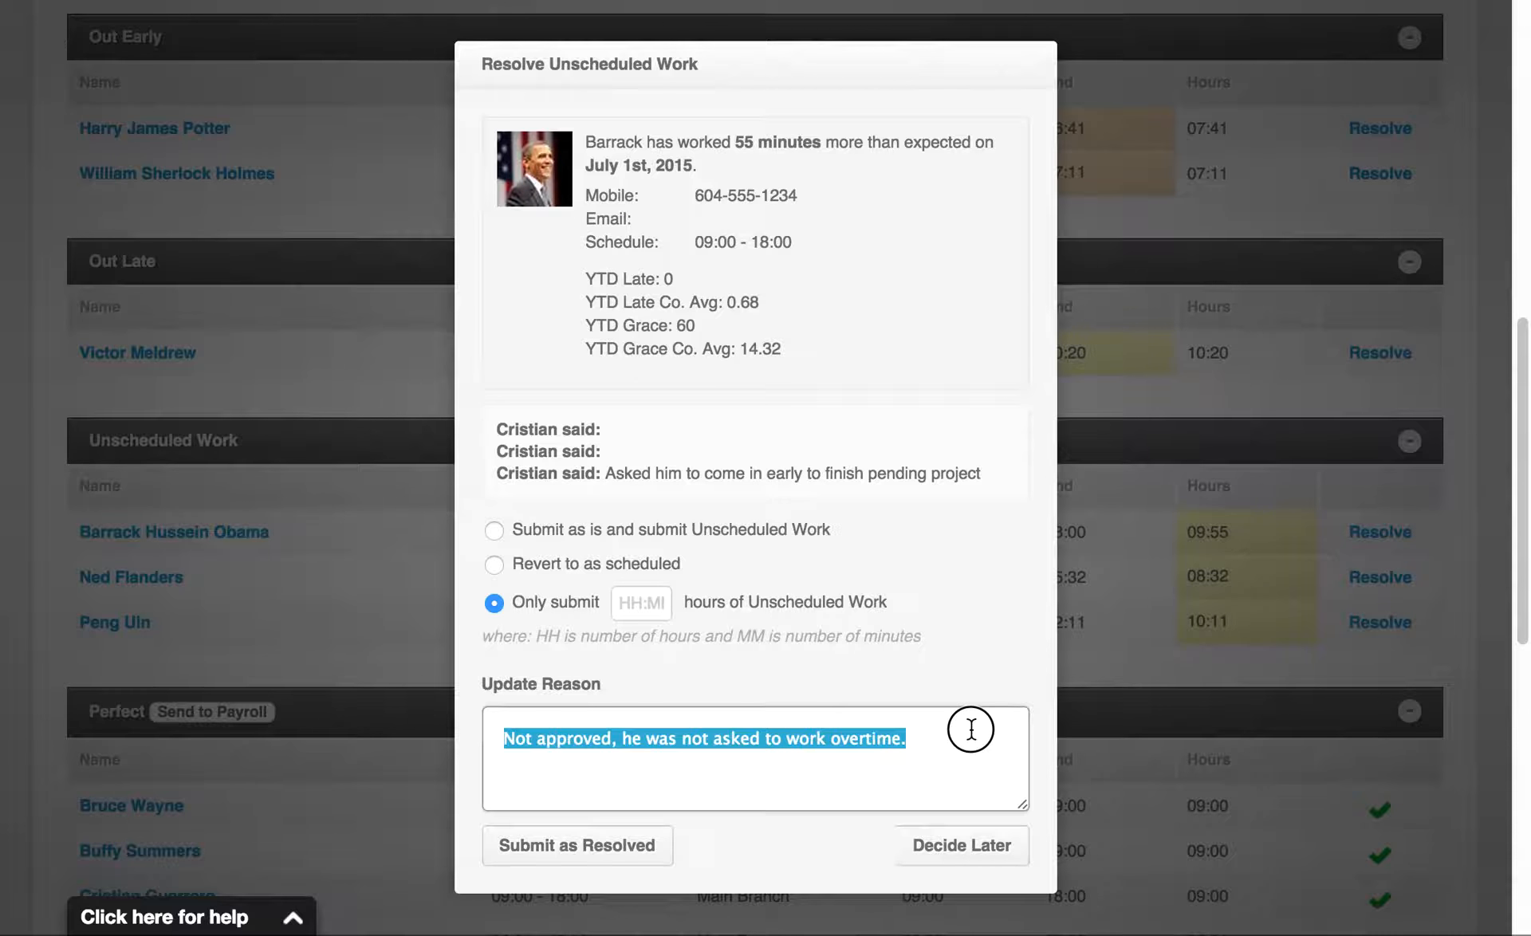
text(On)
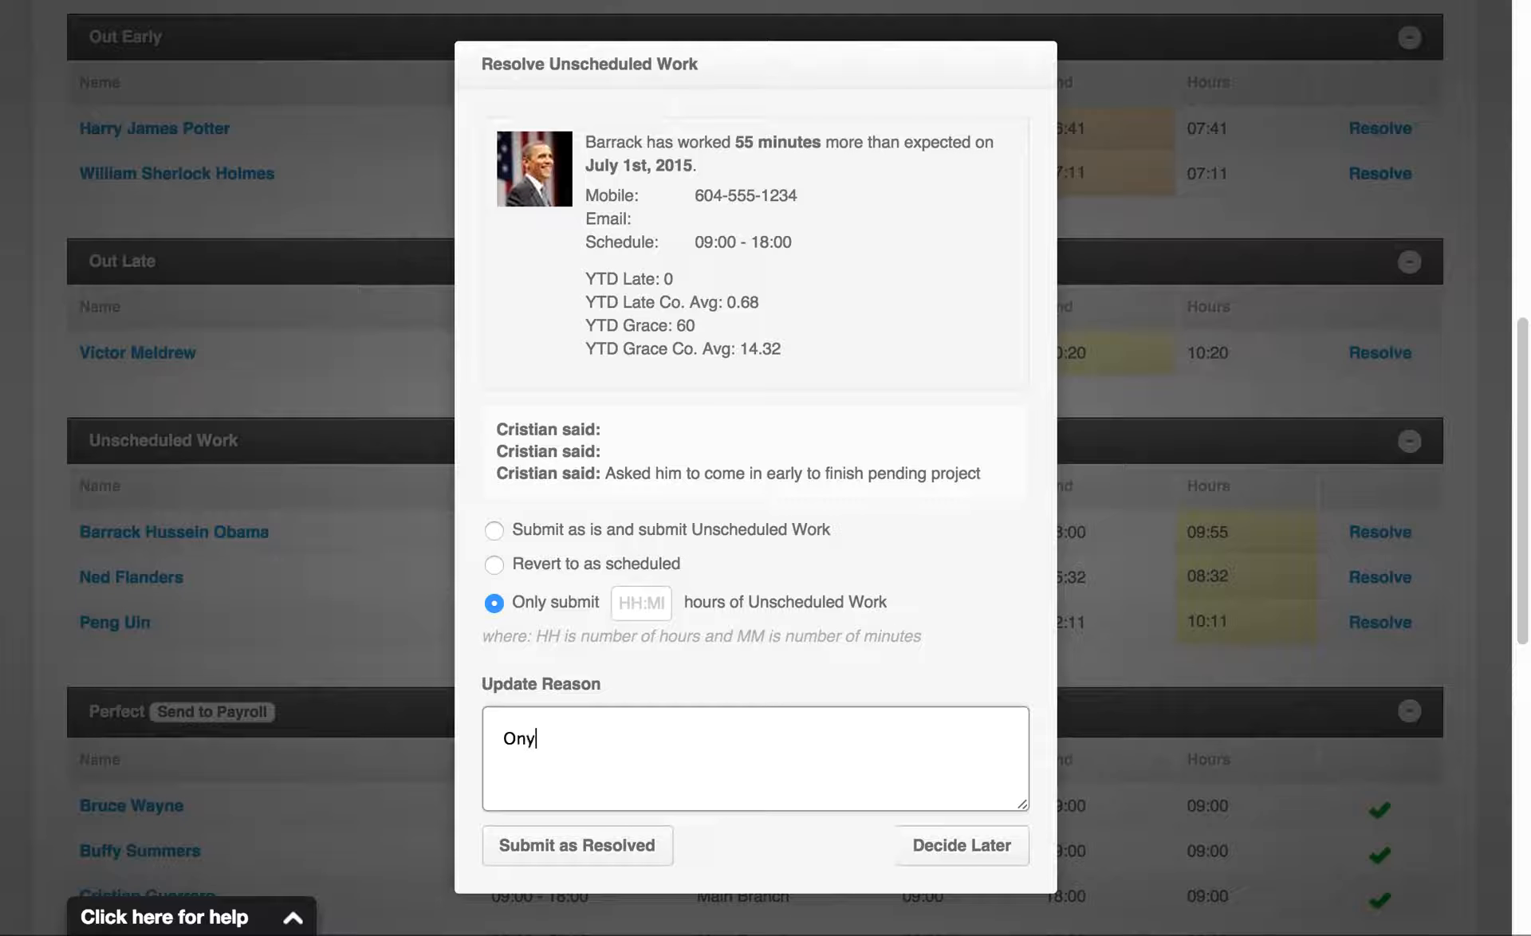
text(ly 30 minutes we)
key(BackSpace)
key(BackSpace)
key(BackSpace)
key(BackSpace)
text(s were)
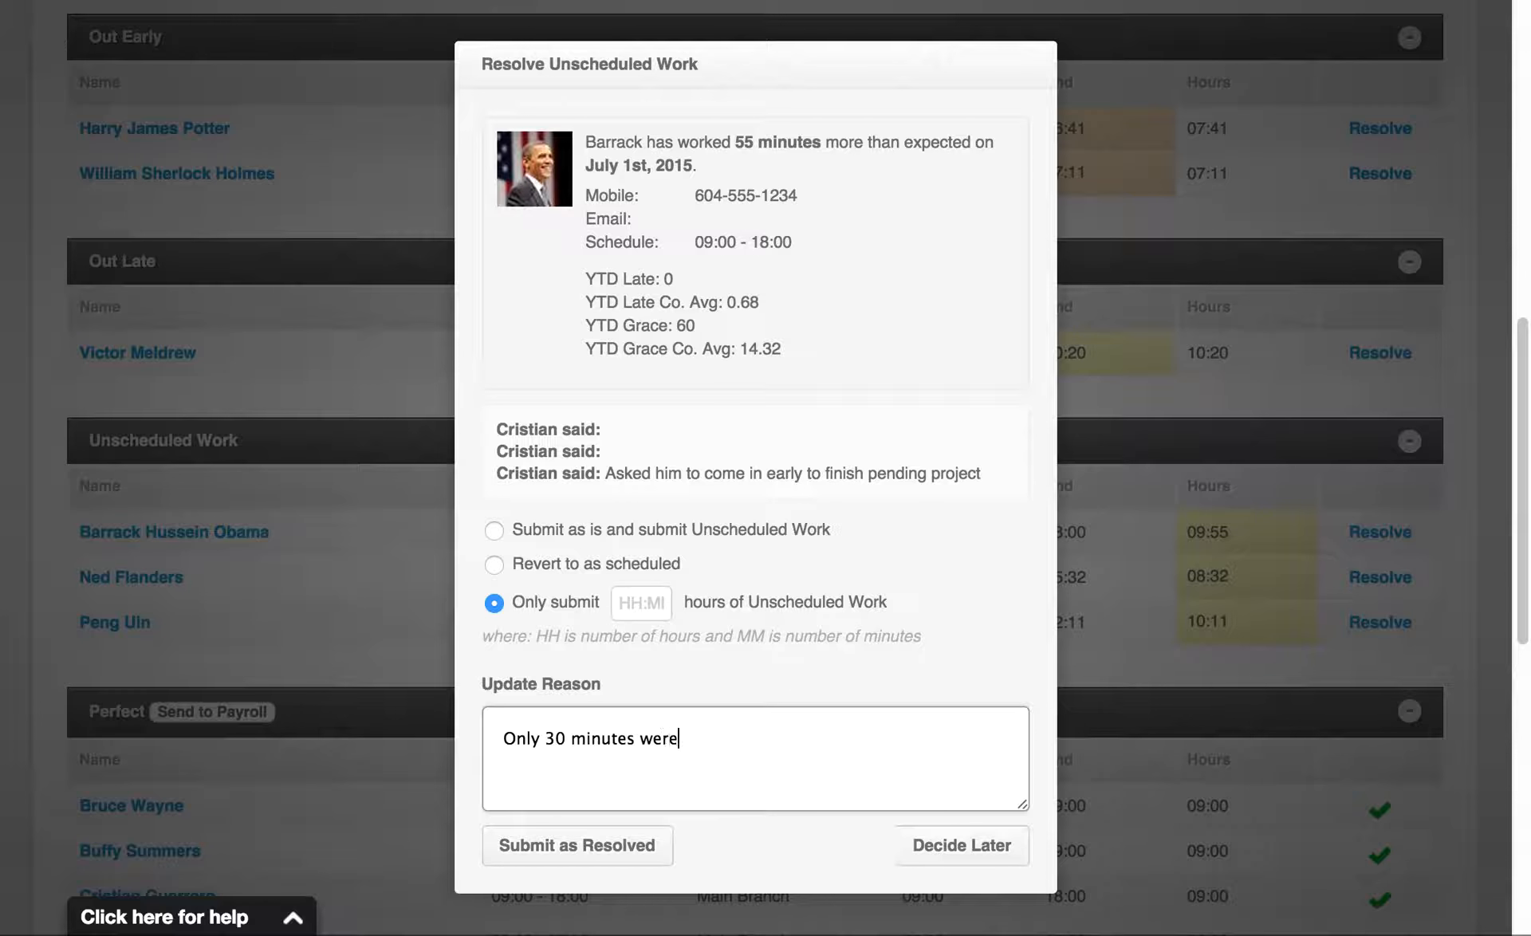
text( agreed on.)
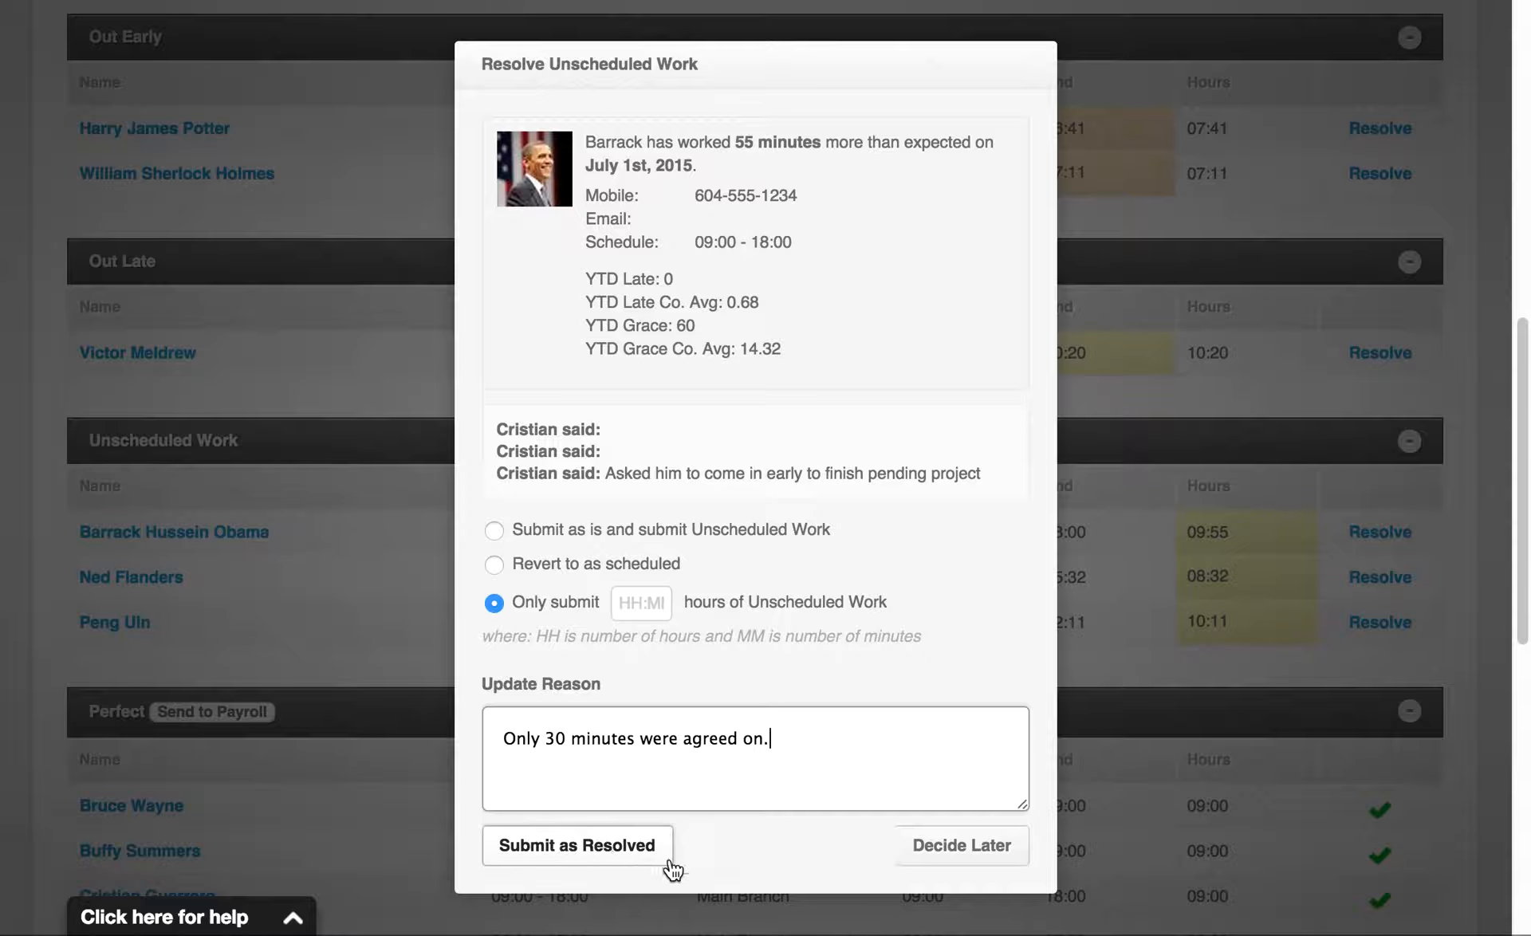
click(962, 863)
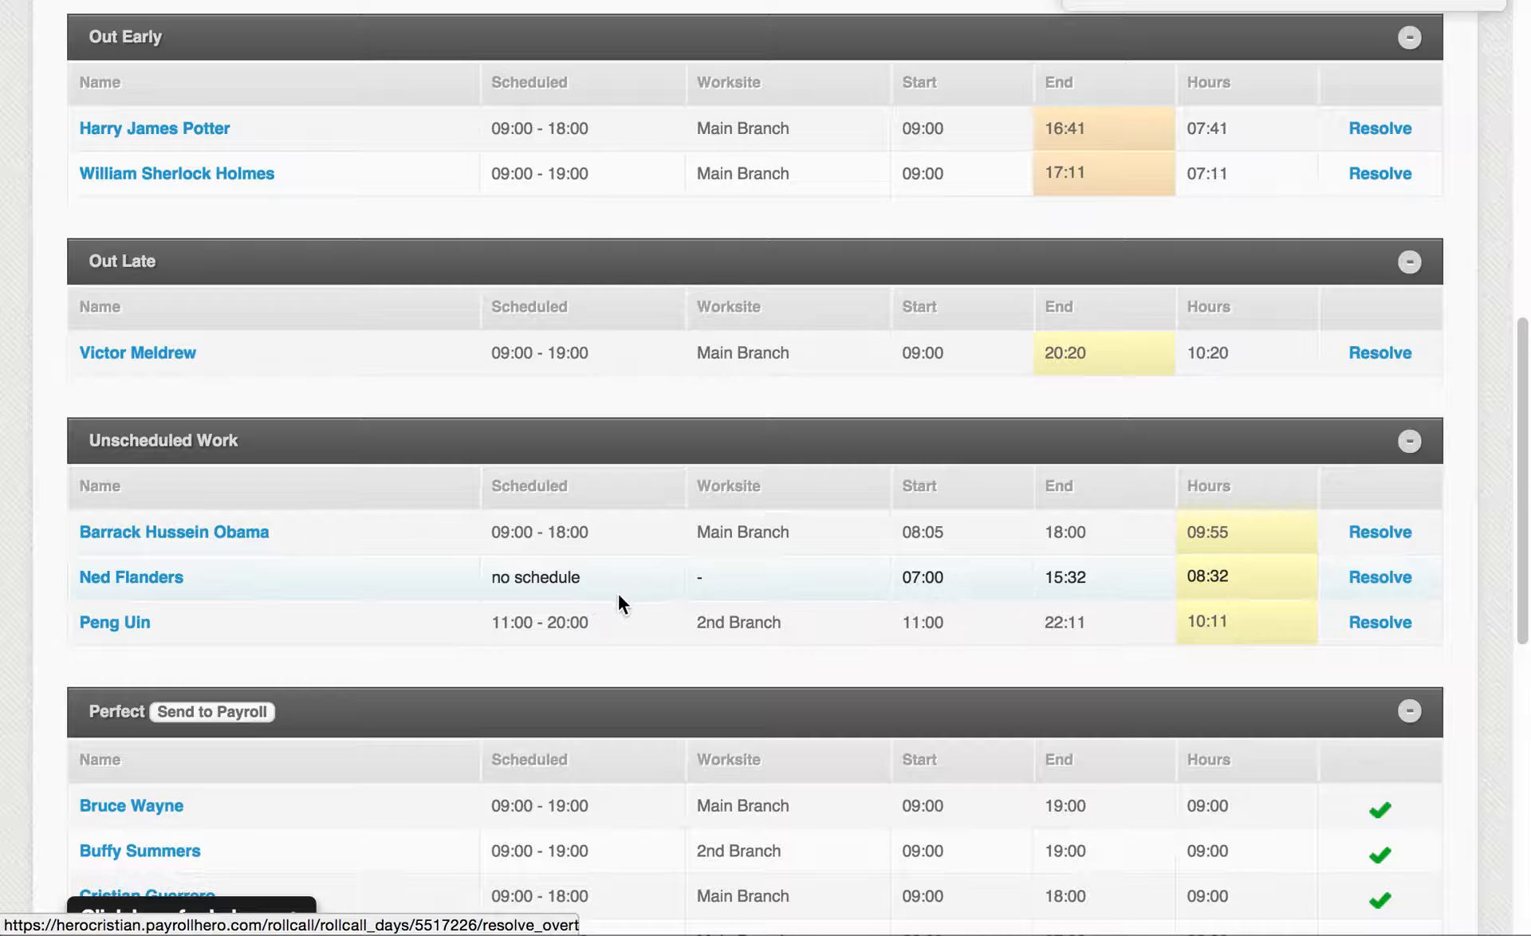
Open the resolution for the employee with no schedule and try submitting the work as is, followed by reverting to as scheduled
click(1379, 577)
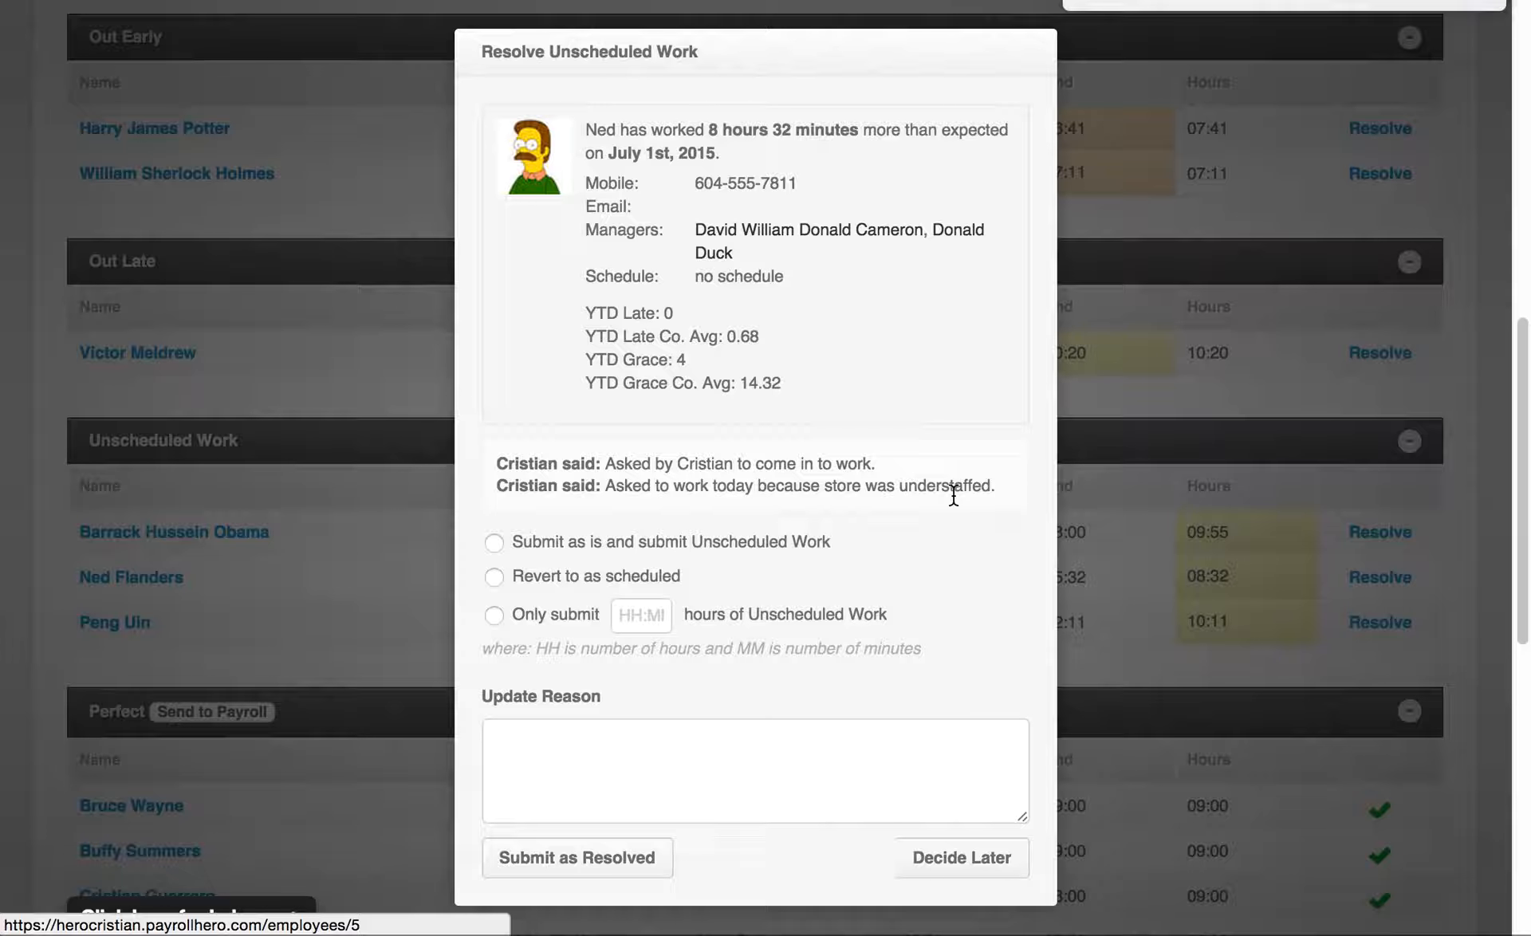
click(553, 544)
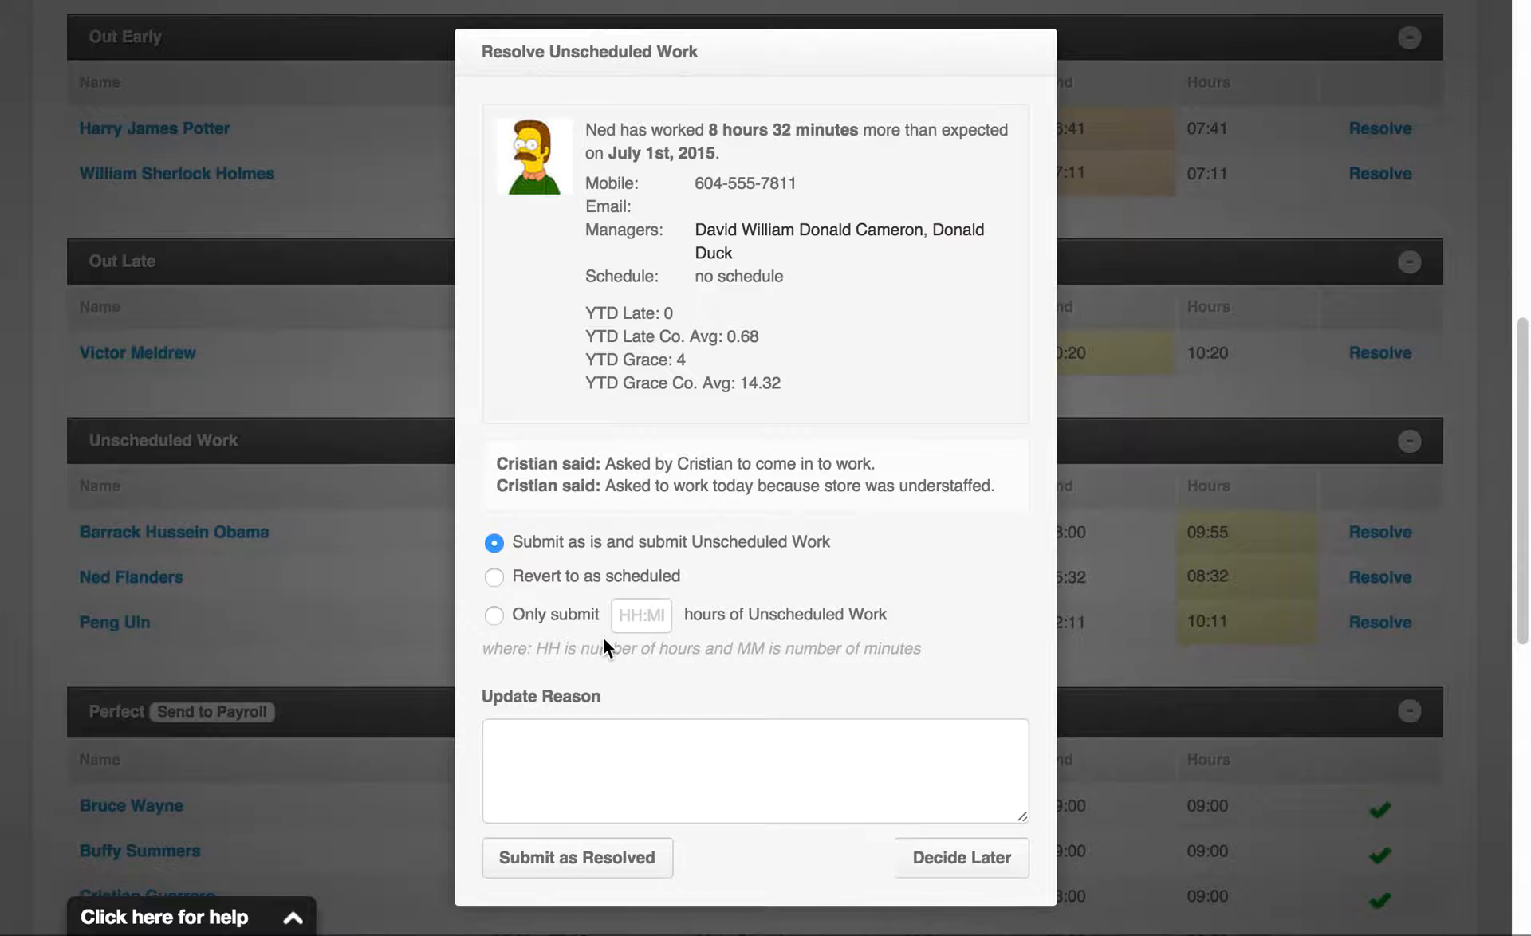
click(692, 767)
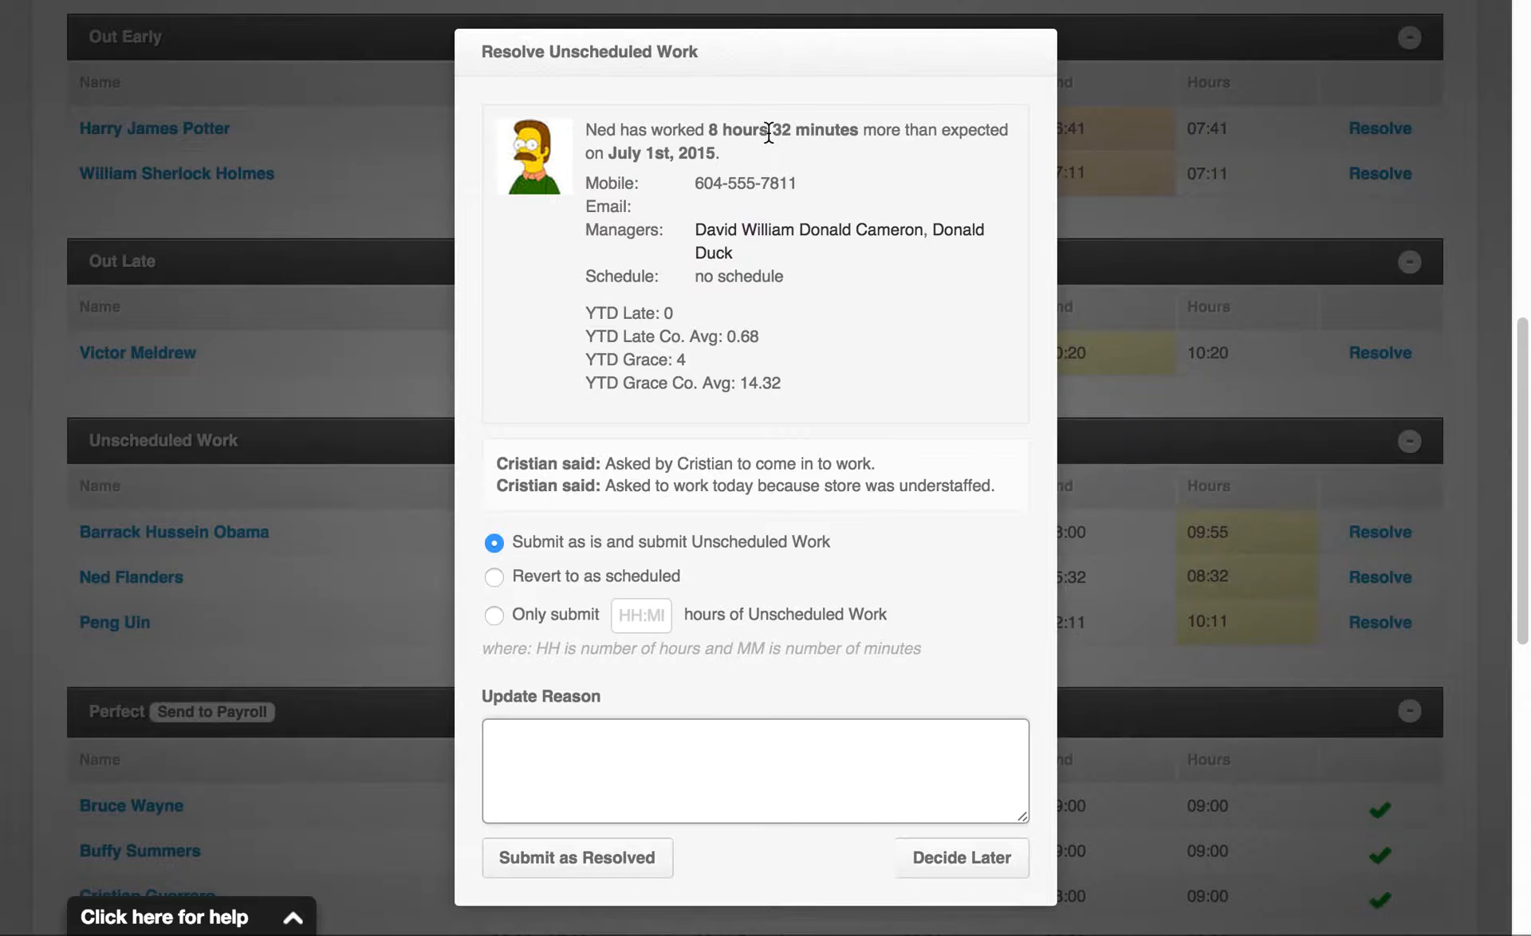
click(600, 579)
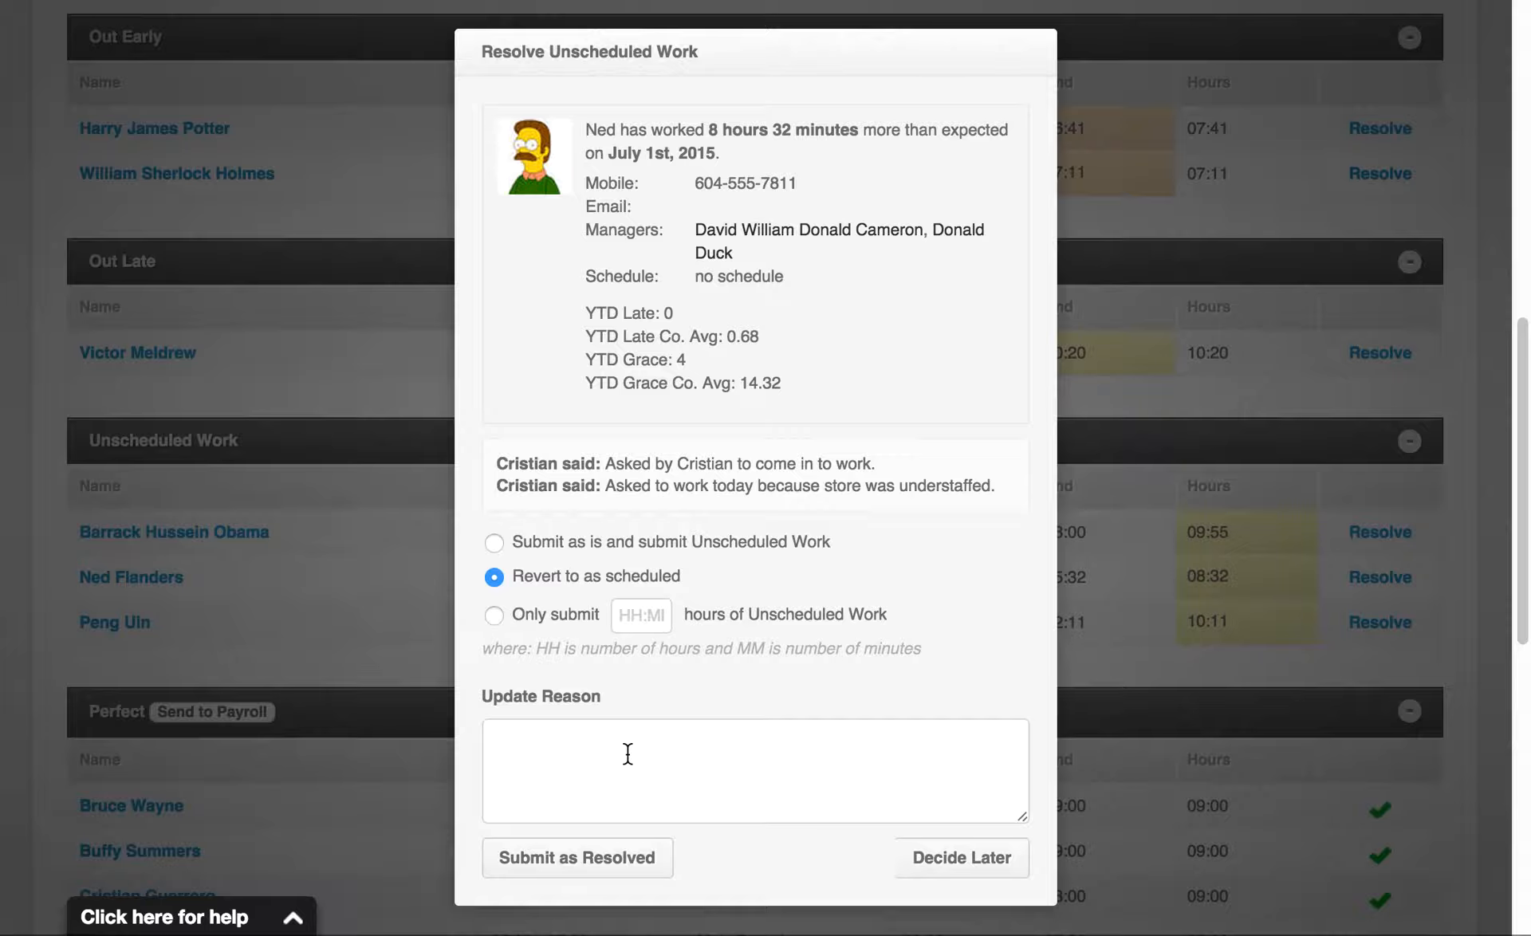
Choose to submit only 4:00 hours of the unscheduled work, leave the reason empty and defer the decision
click(568, 618)
click(634, 617)
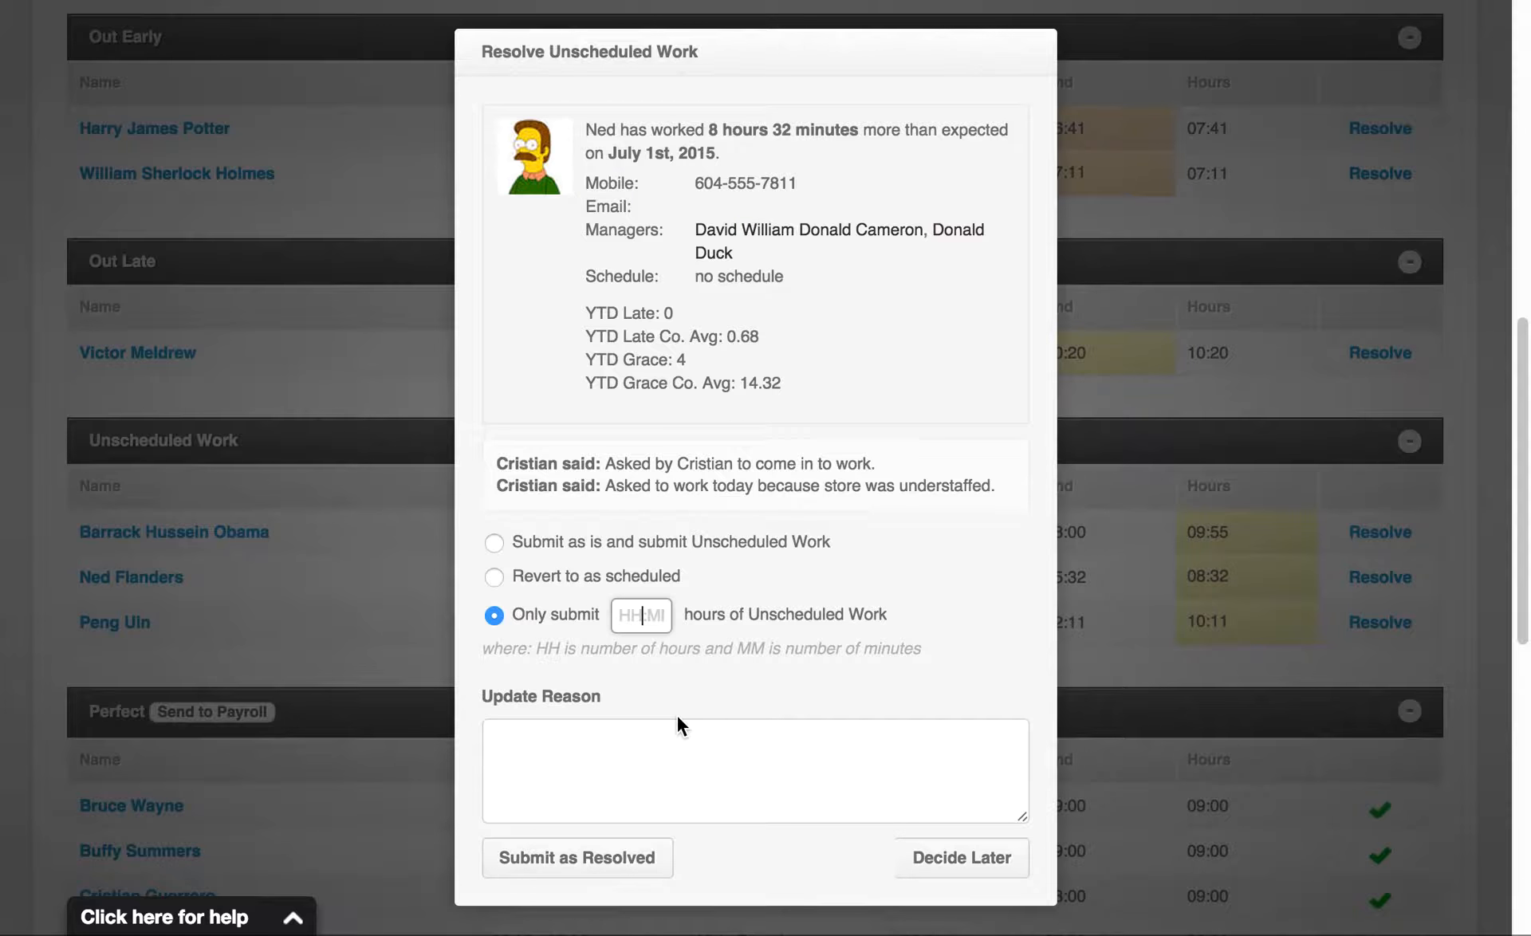
text(4:00)
click(726, 787)
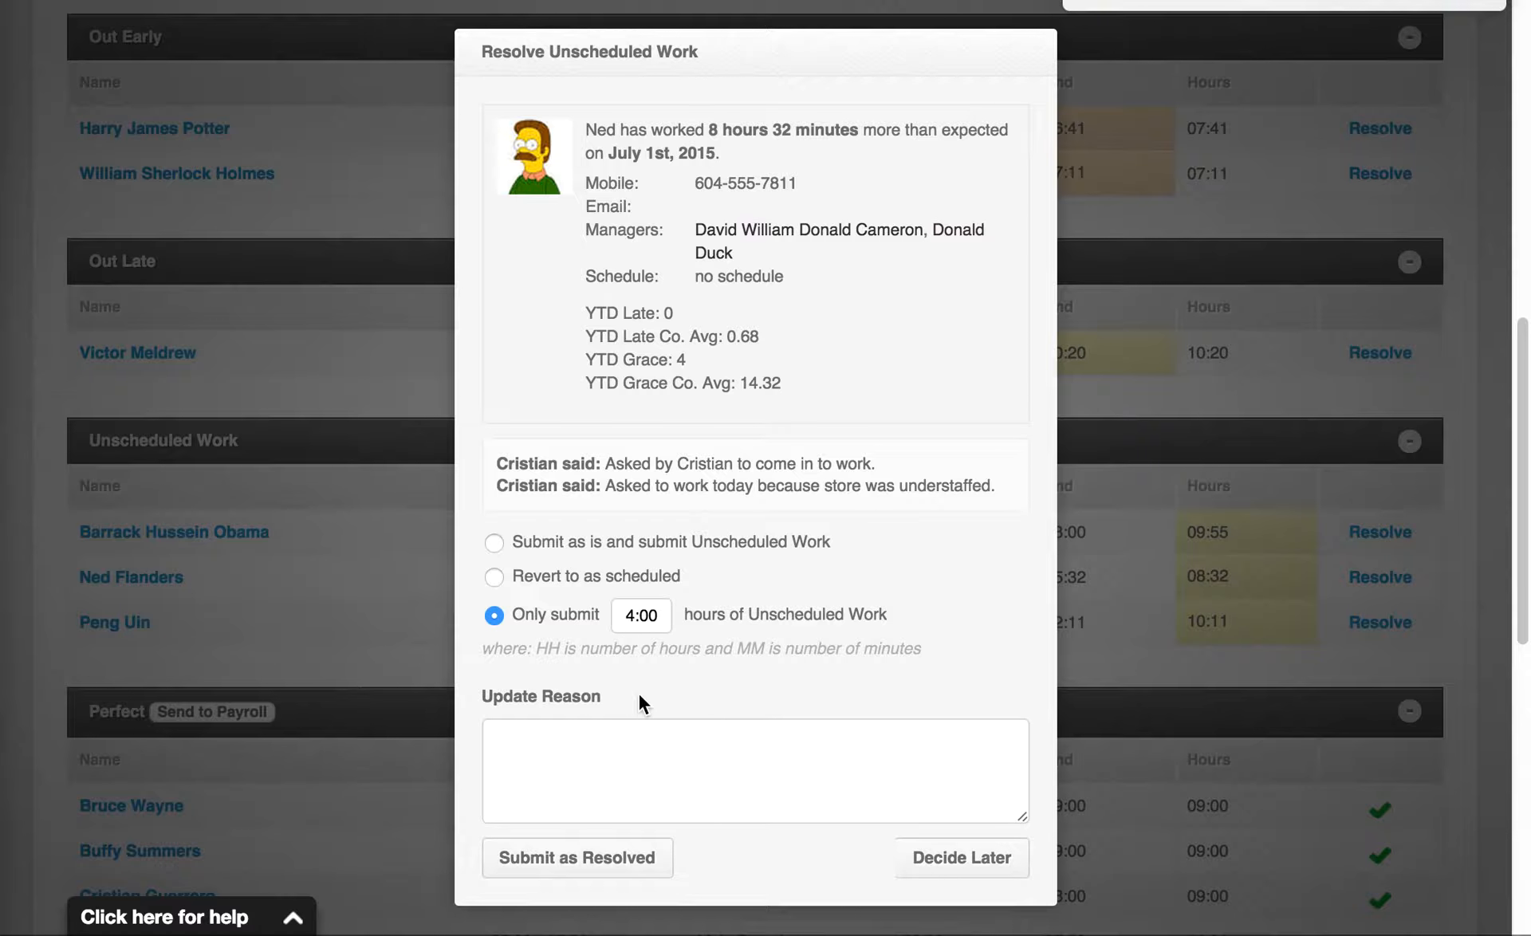
click(678, 752)
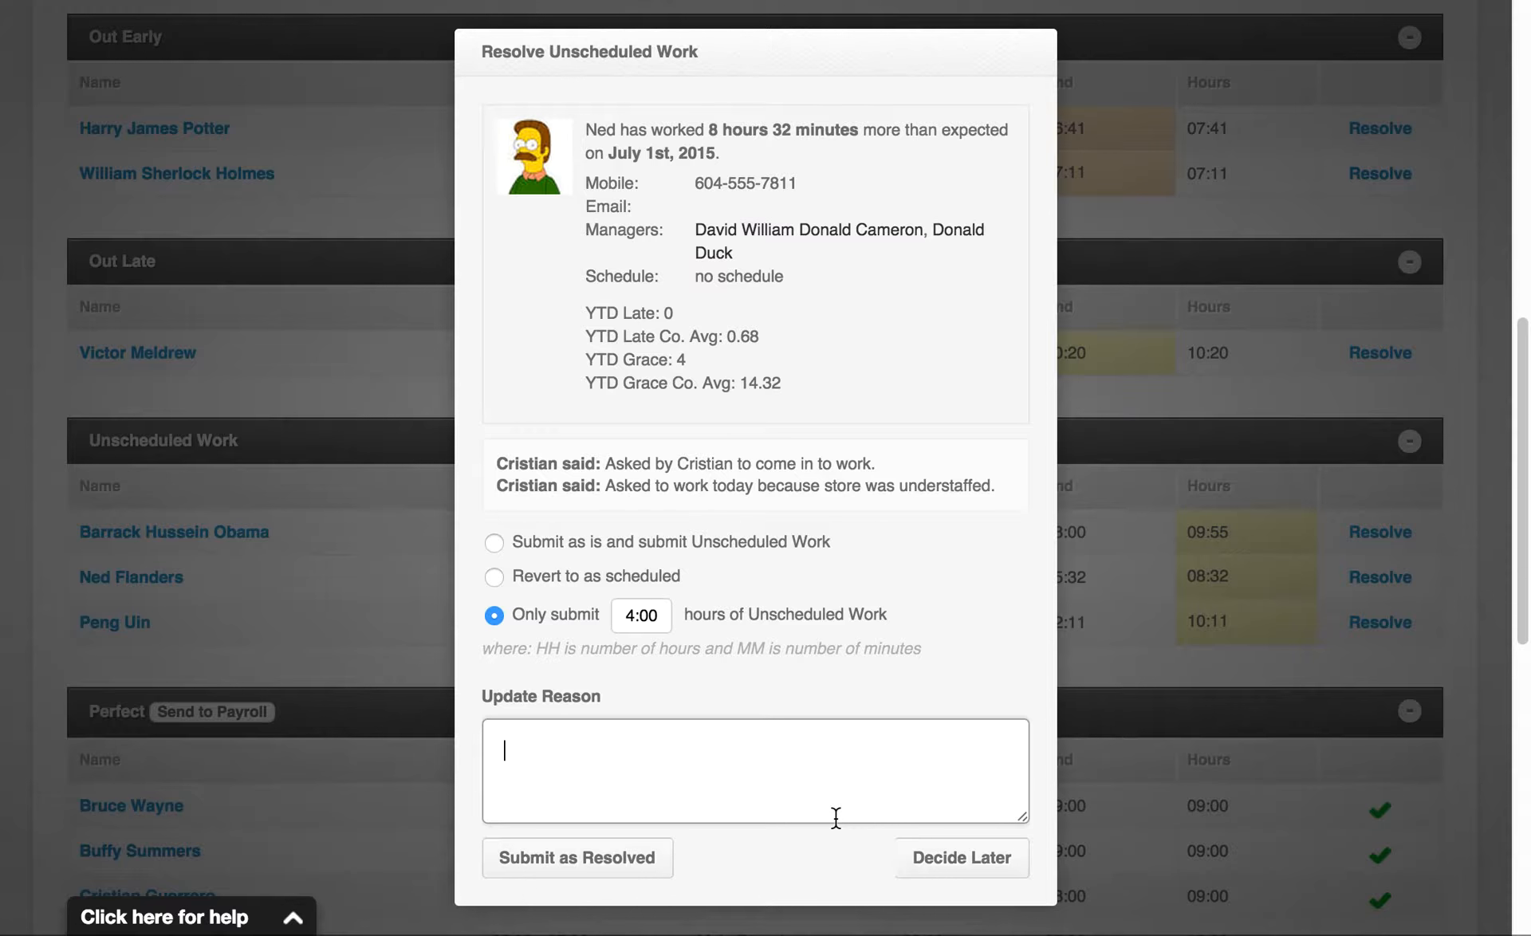
click(940, 862)
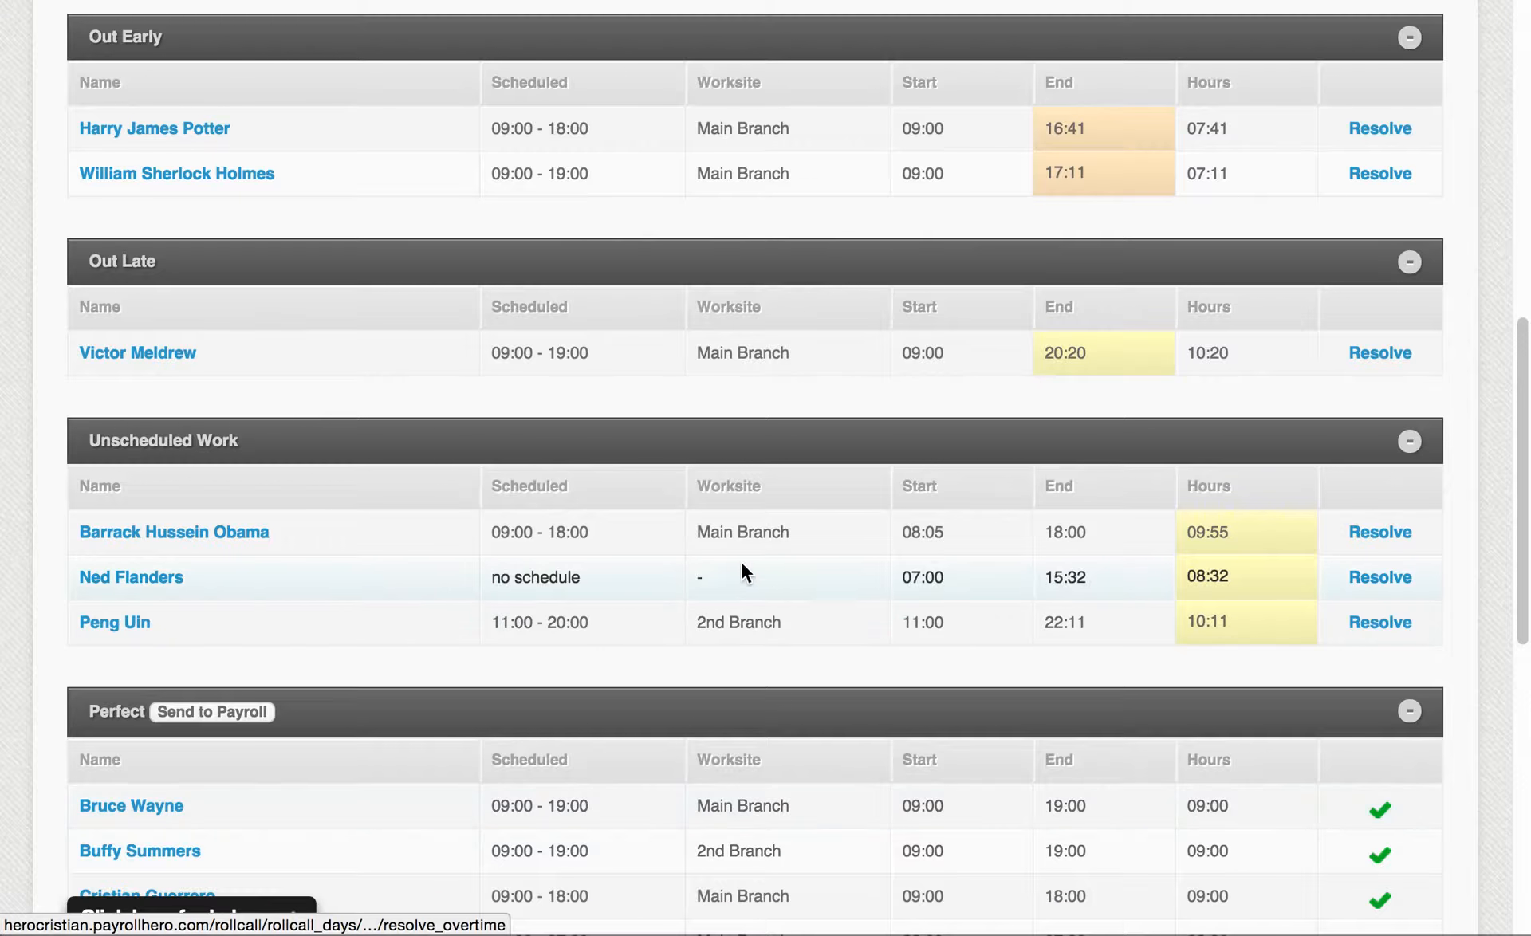